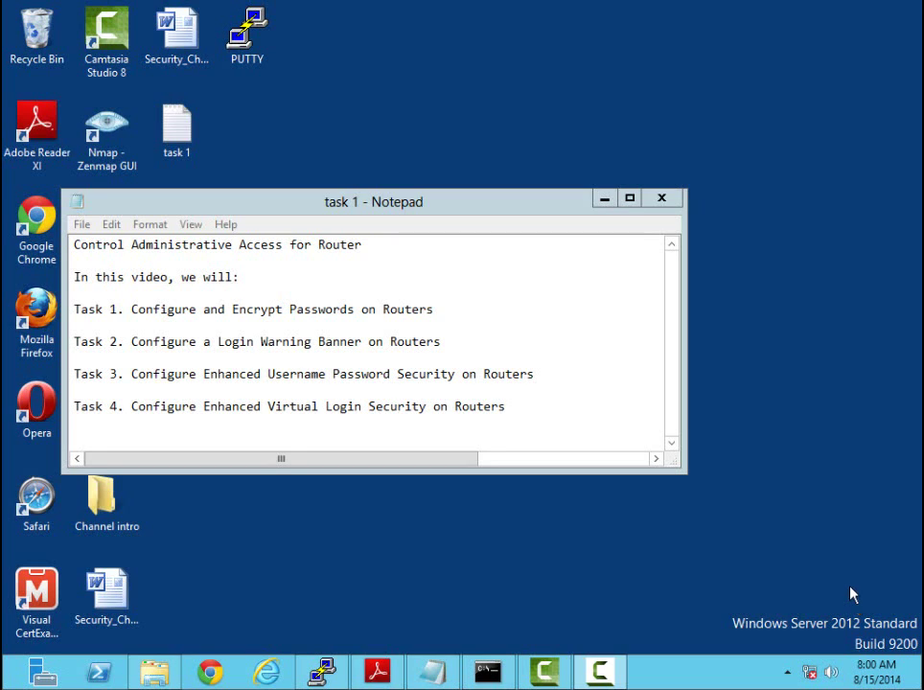
Minimize the Notepad task list so the COM3 router session at the Mayberry# prompt is in front
click(603, 200)
click(322, 672)
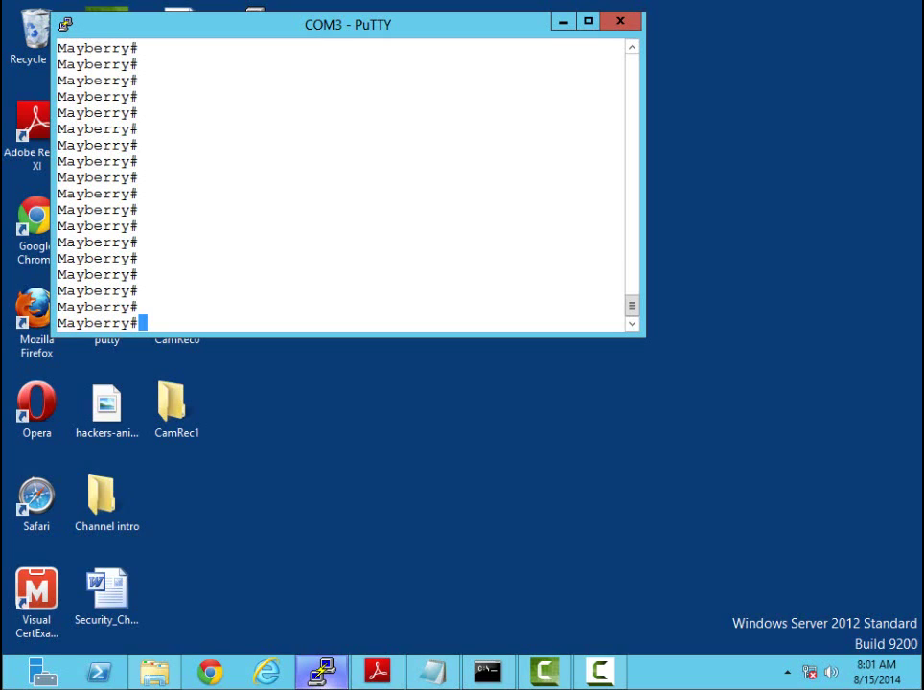
From global configuration mode (conf t), apply 'security passwords min-length 10'
text(conf t)
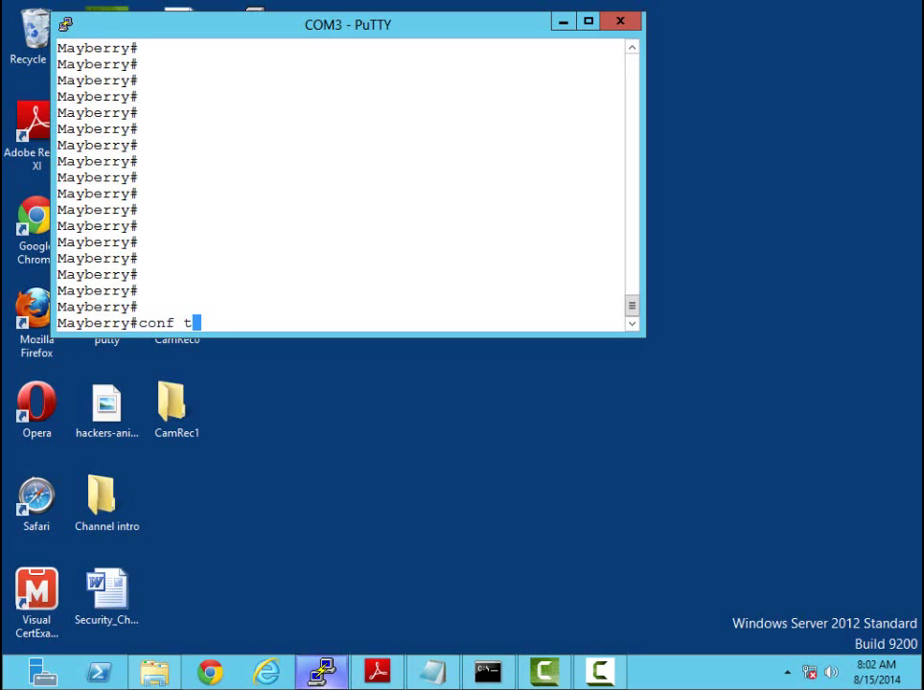
key(Return)
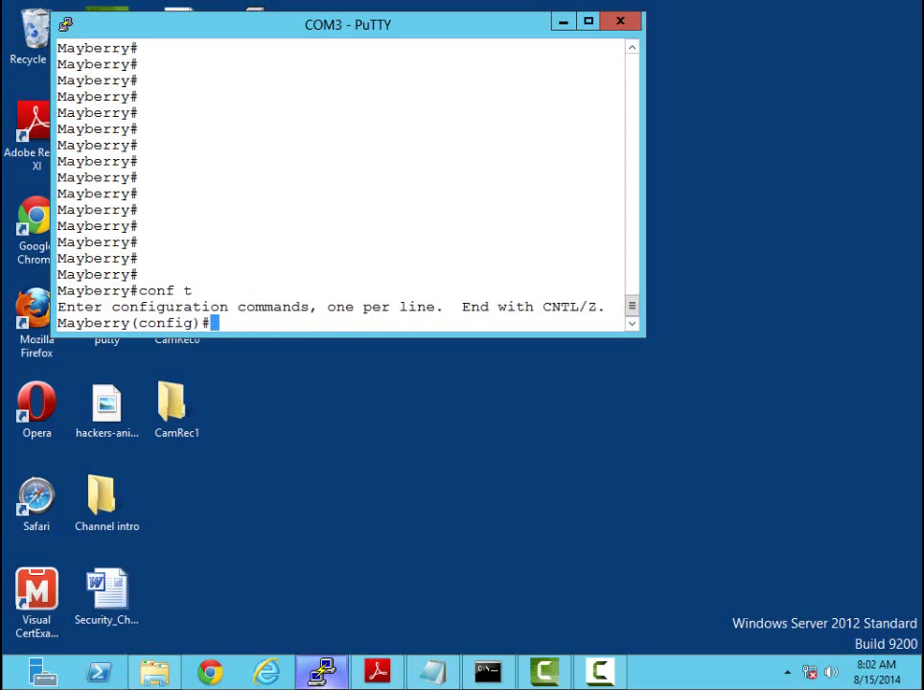
text(sec)
key(Tab)
text(urity )
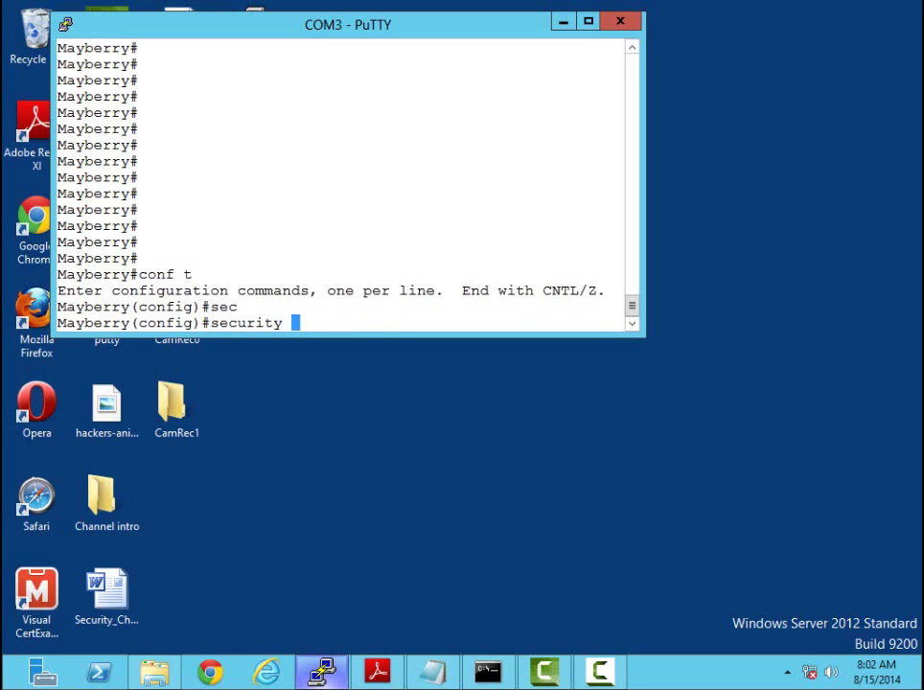
text(?)
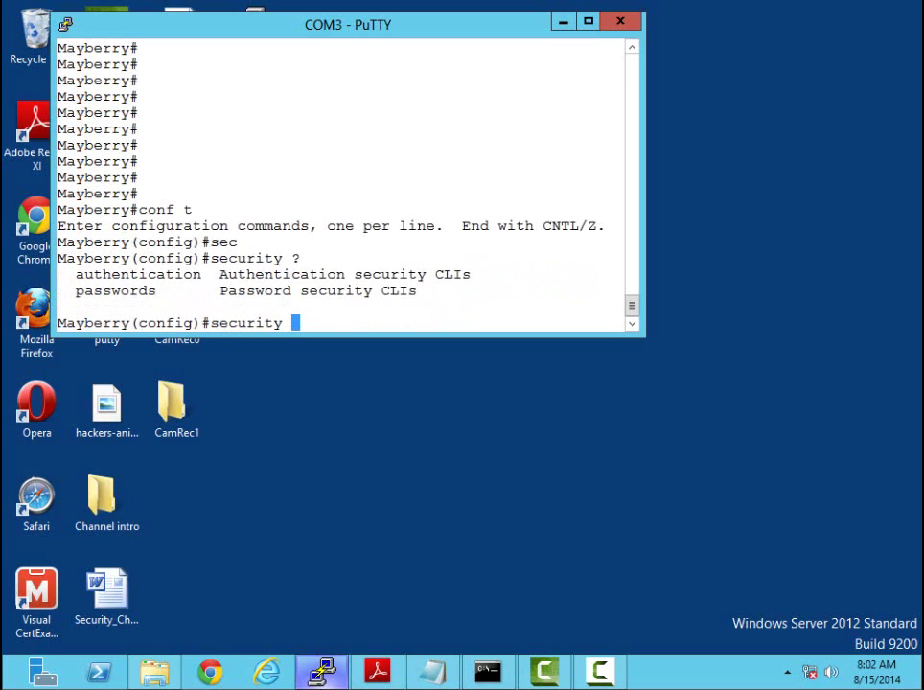
text(pass)
key(Tab)
text(?)
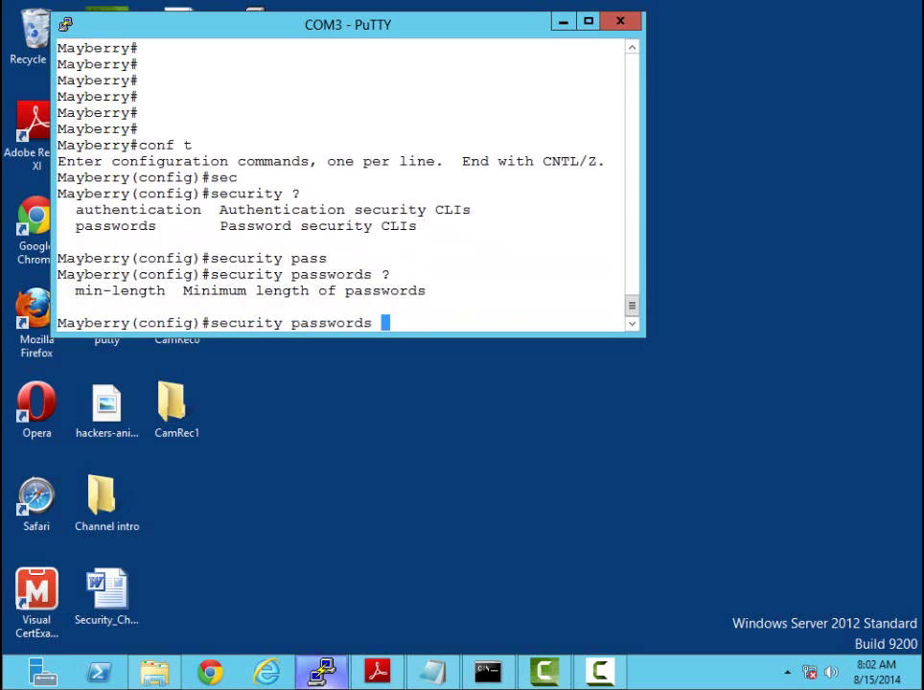
text(min)
key(Tab)
text(10)
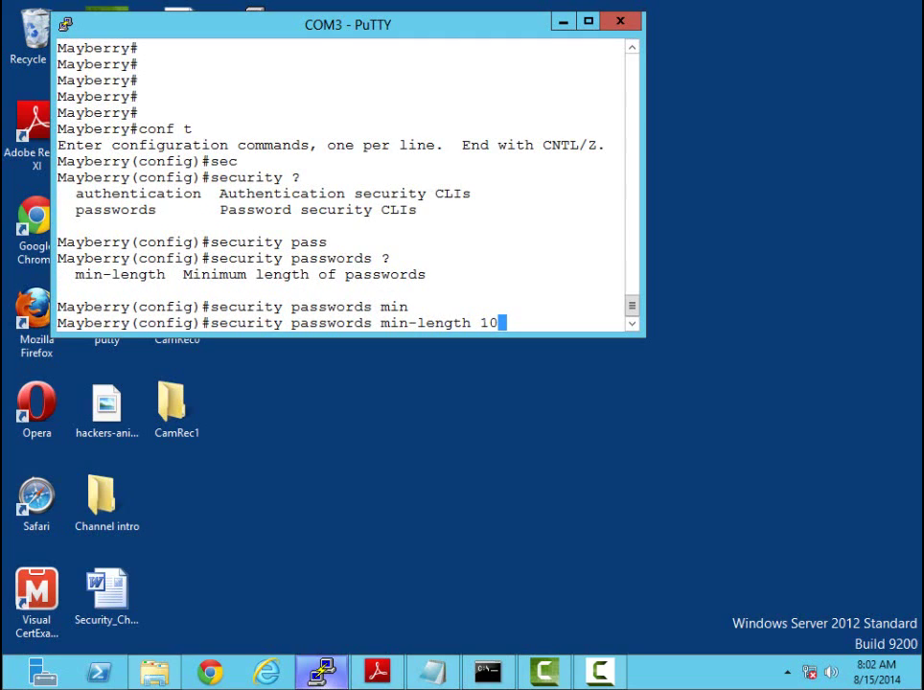
key(Return)
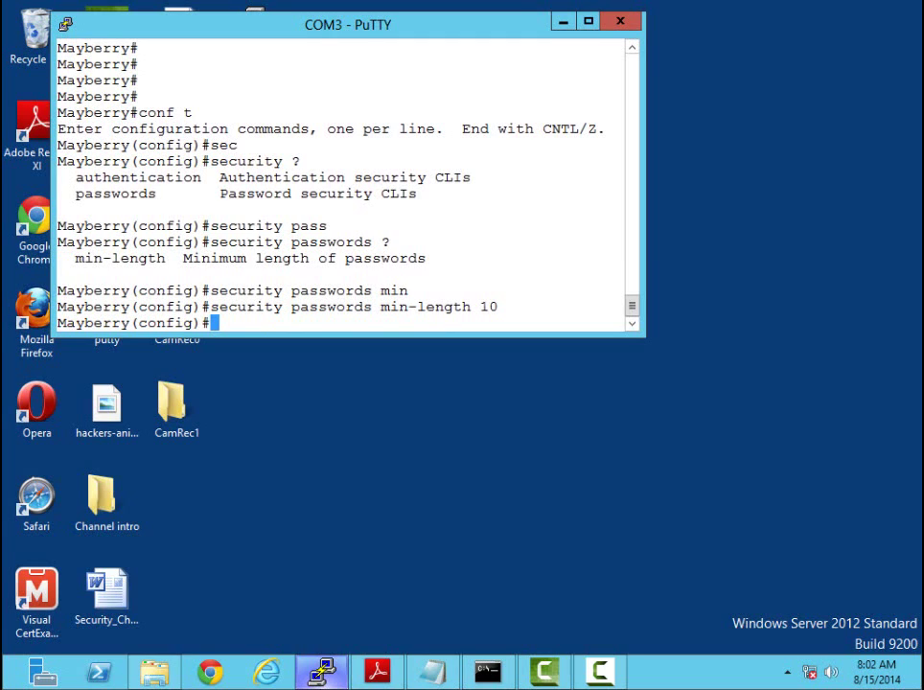
Set the enable secret, extending the rejected 9-character password to 10 characters
text(enable )
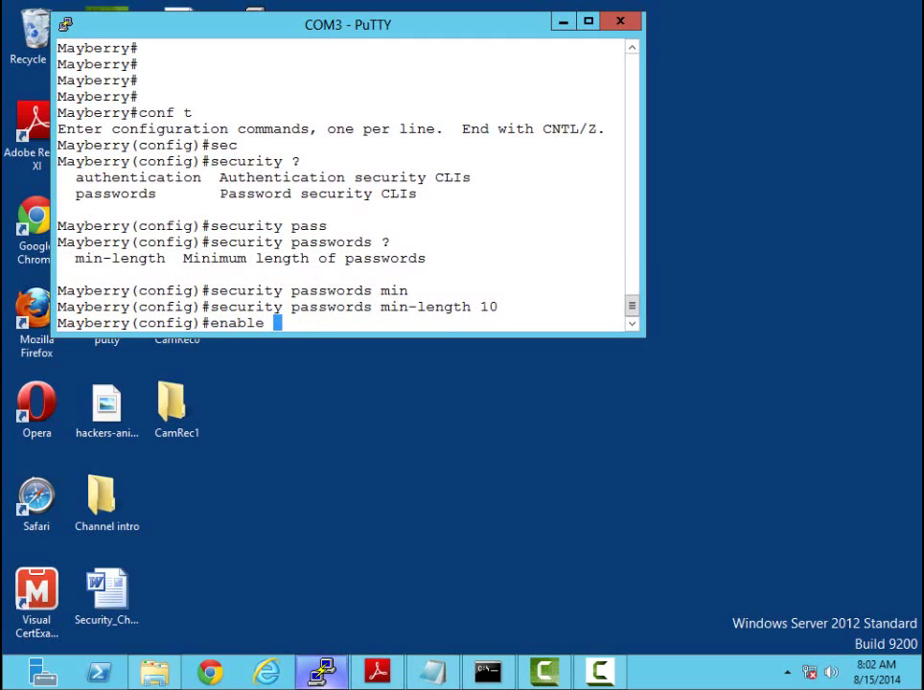
text(secret )
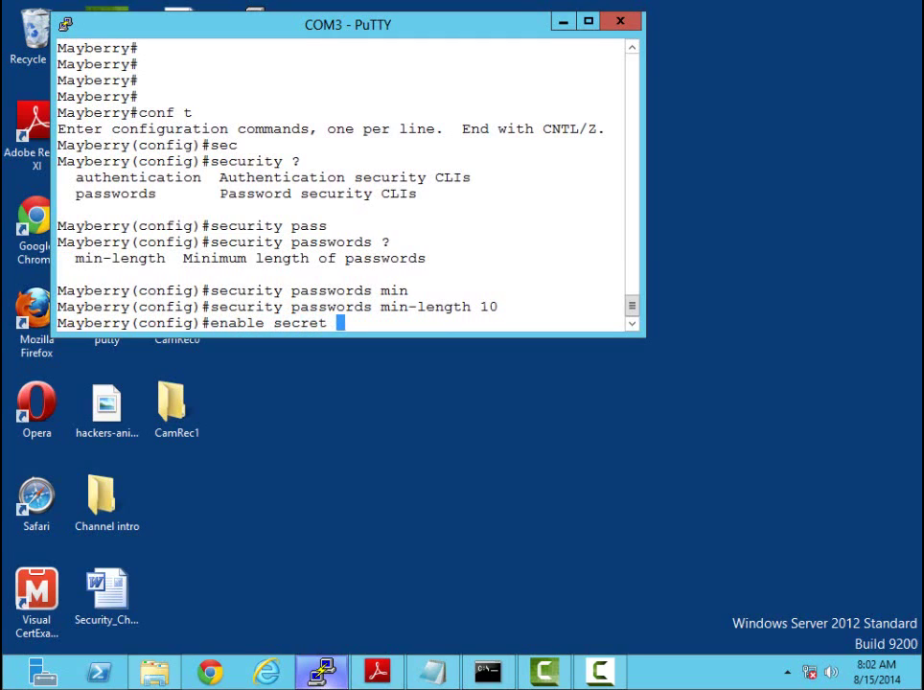
text(cisco1234)
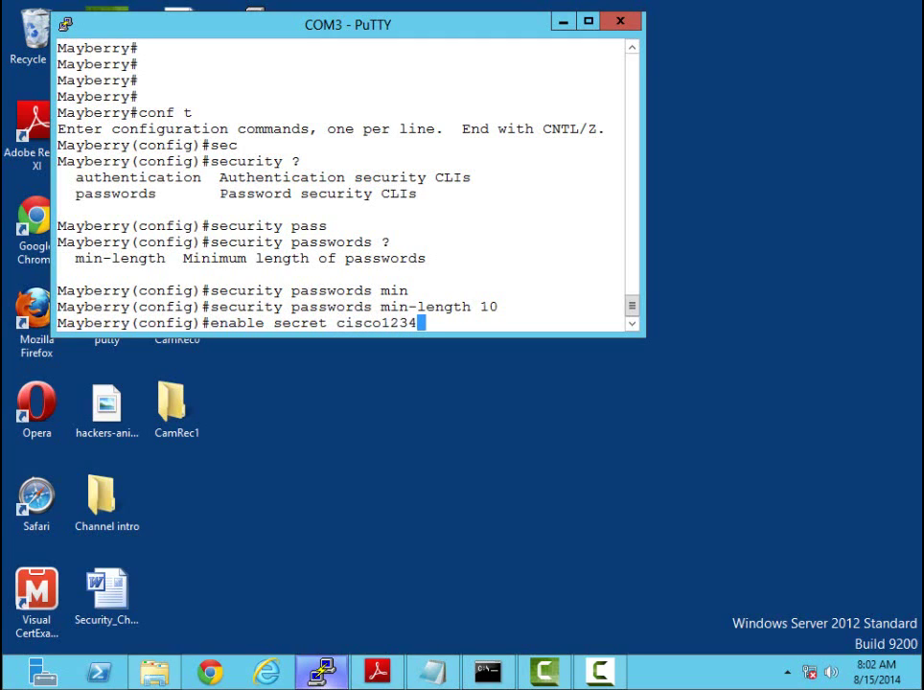
key(Return)
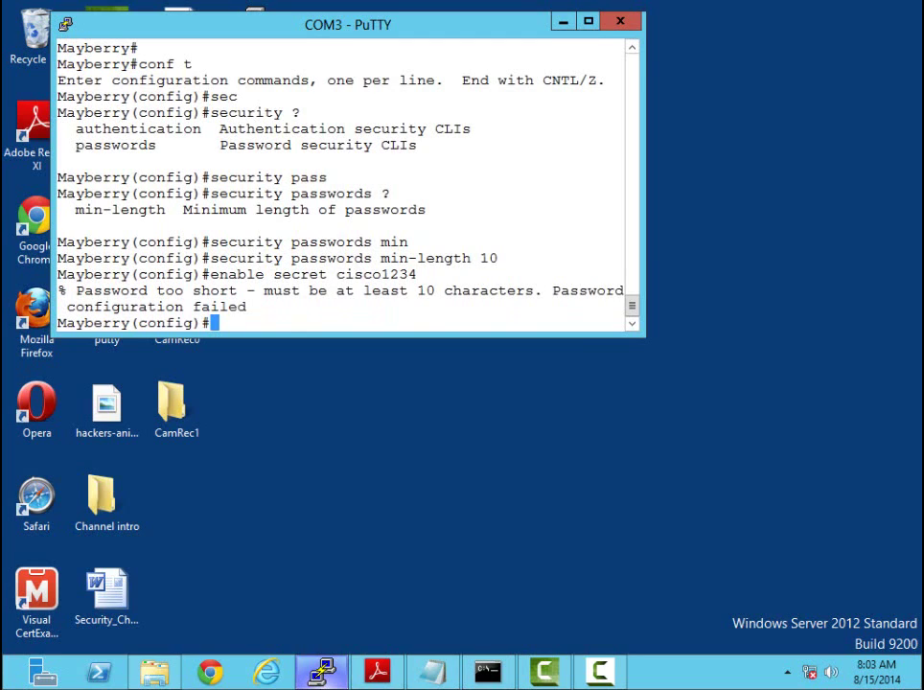
key(Up)
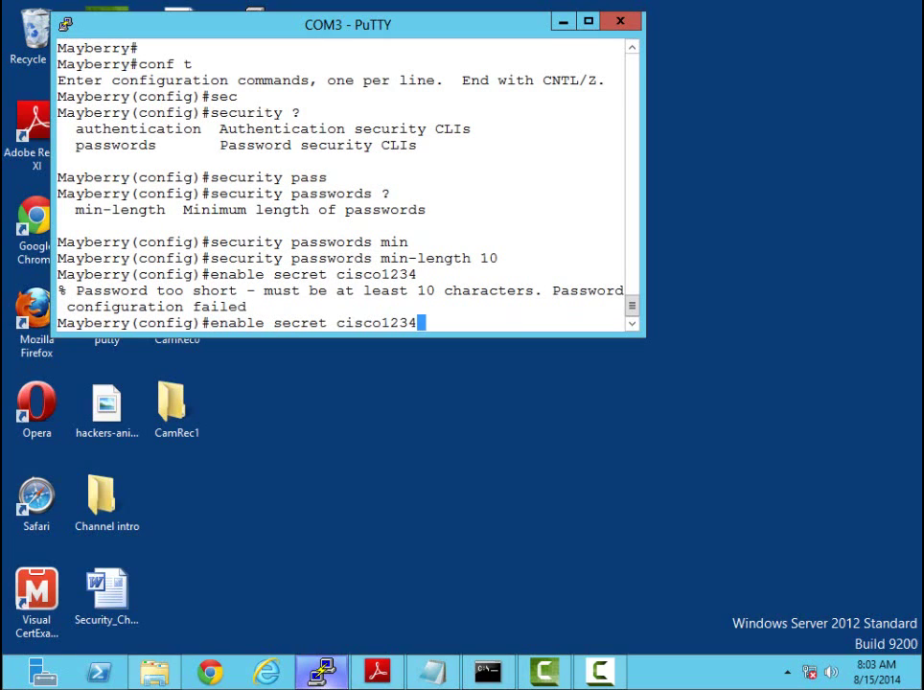
text(5)
key(Return)
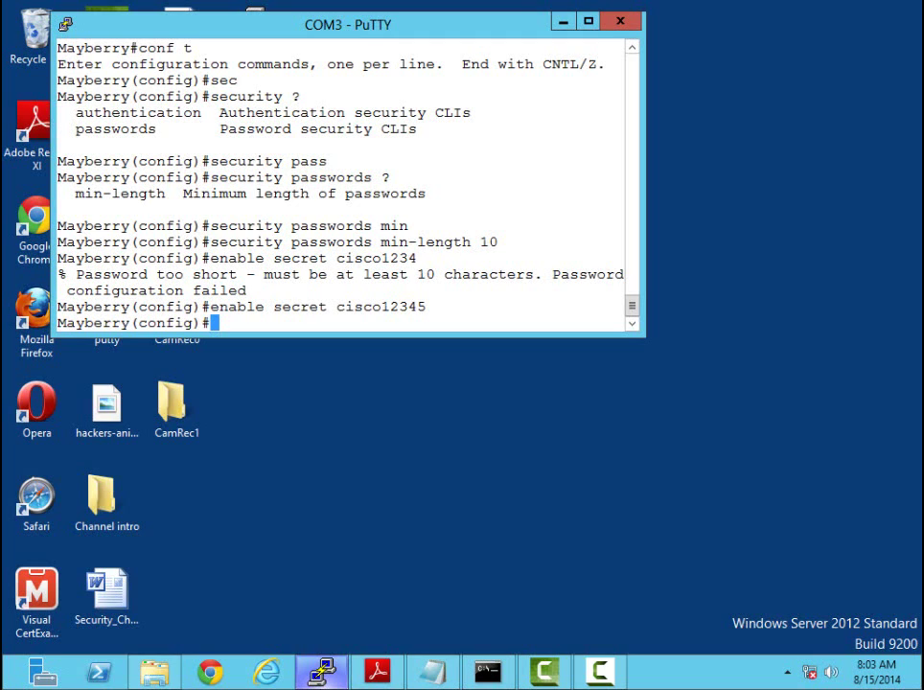
Under 'line con 0', set the console line password
text(line con )
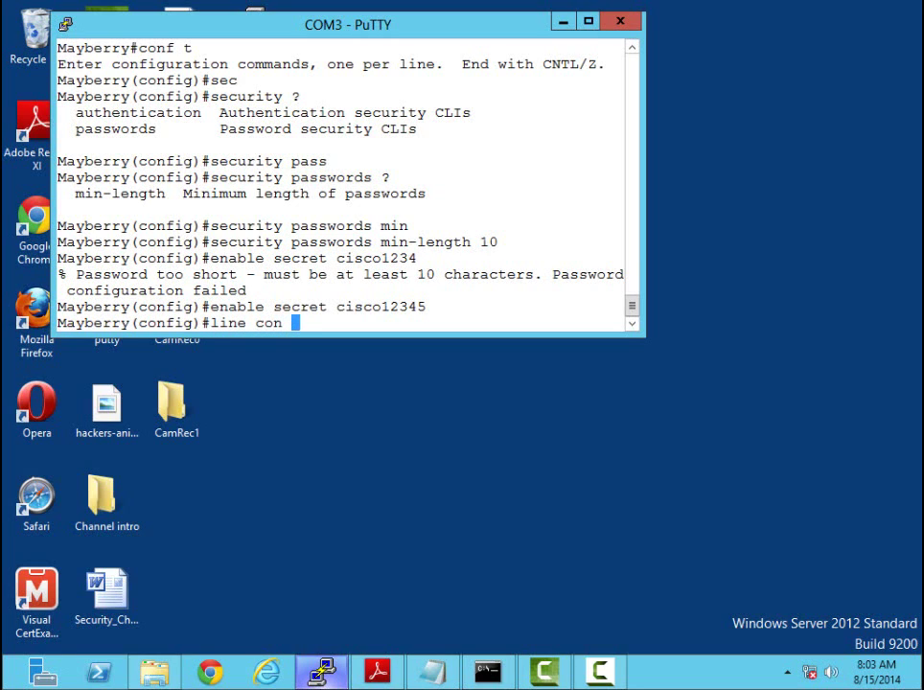
text(0)
key(Return)
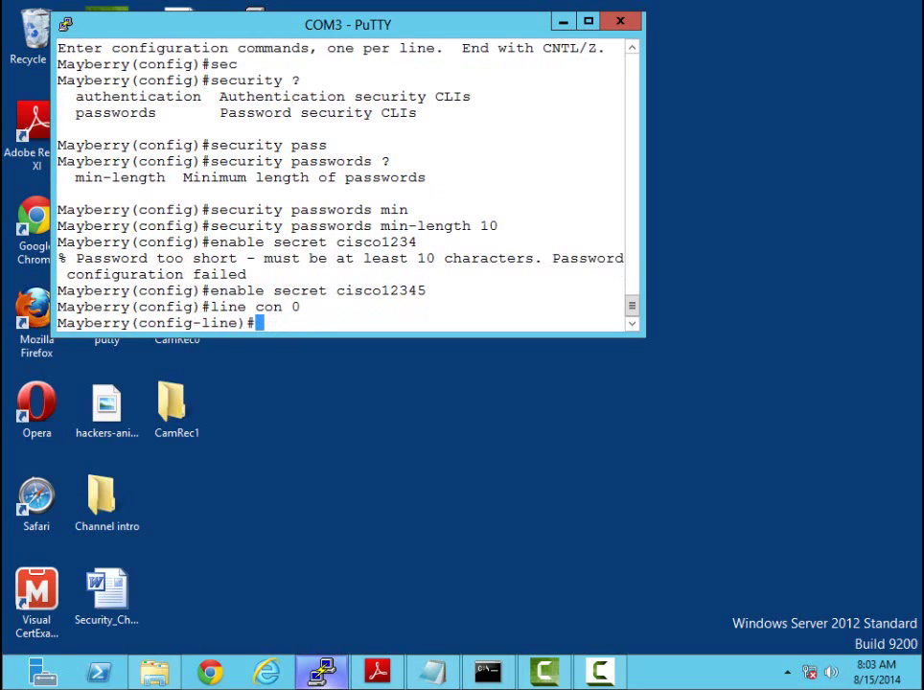
text(pass ciscocon)
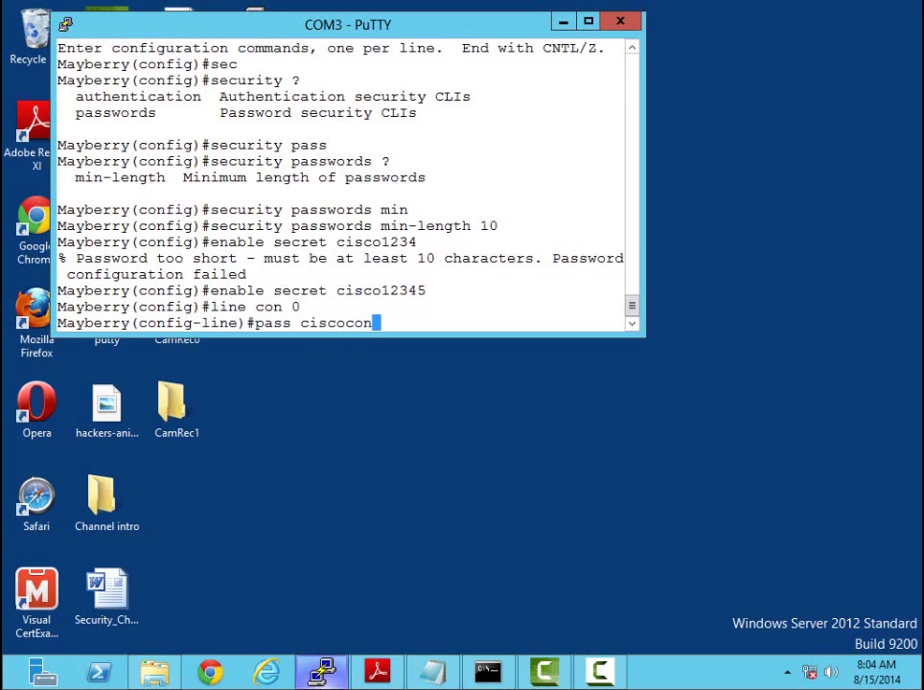
text(pass)
key(Return)
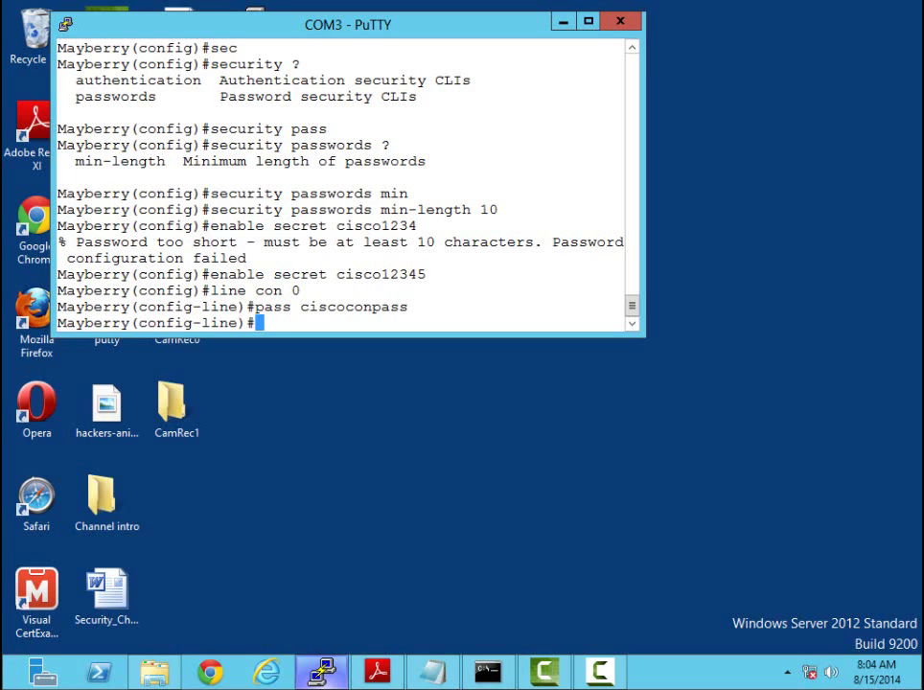
Apply 'exec-timeout 0 0' on console line 0 so sessions never time out
text(exec)
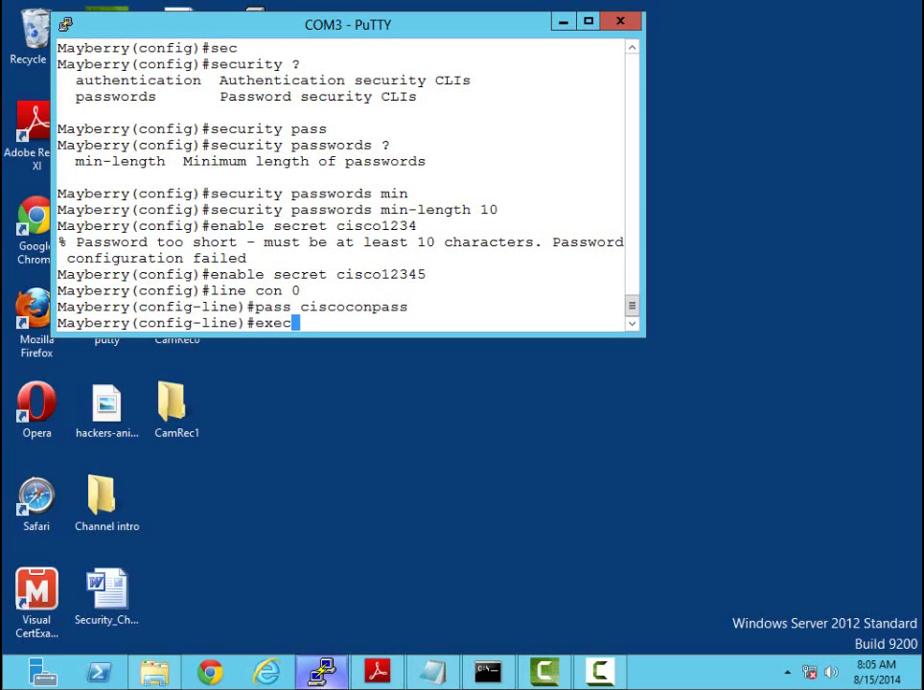
text(-time)
key(Tab)
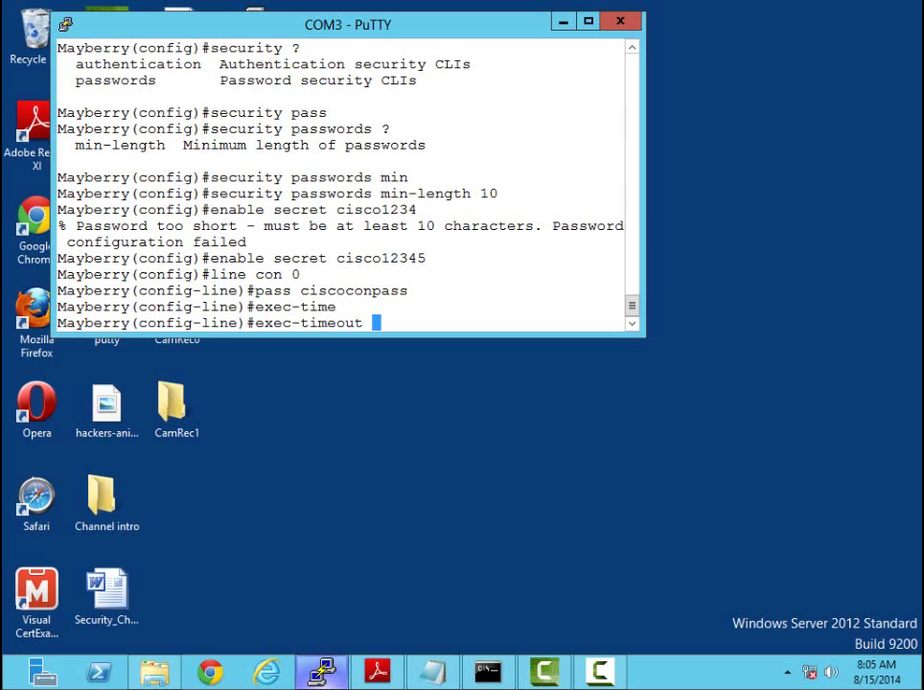
text(5)
key(BackSpace)
text(?)
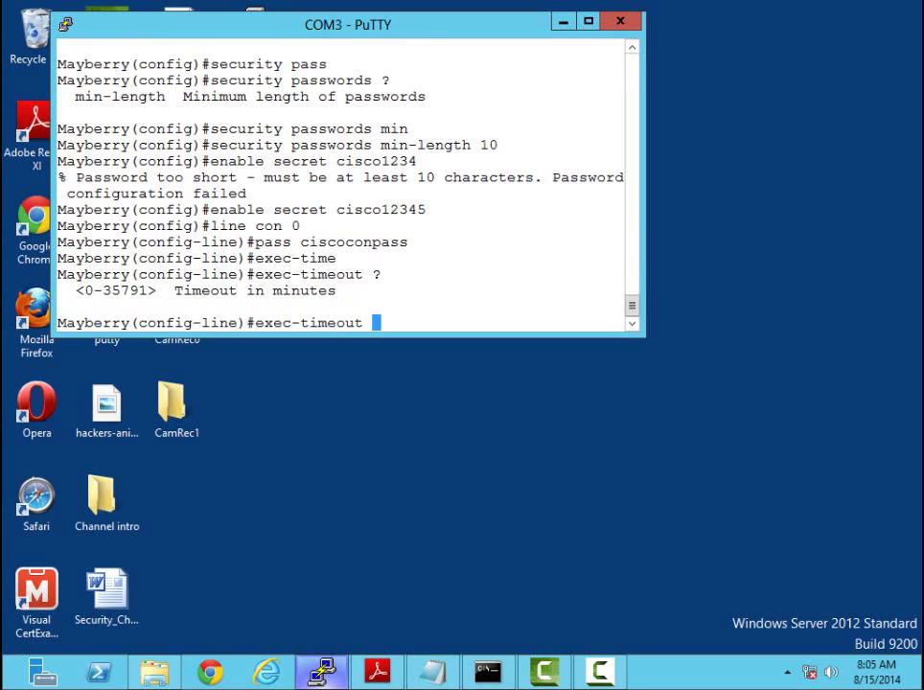
text(5 ?)
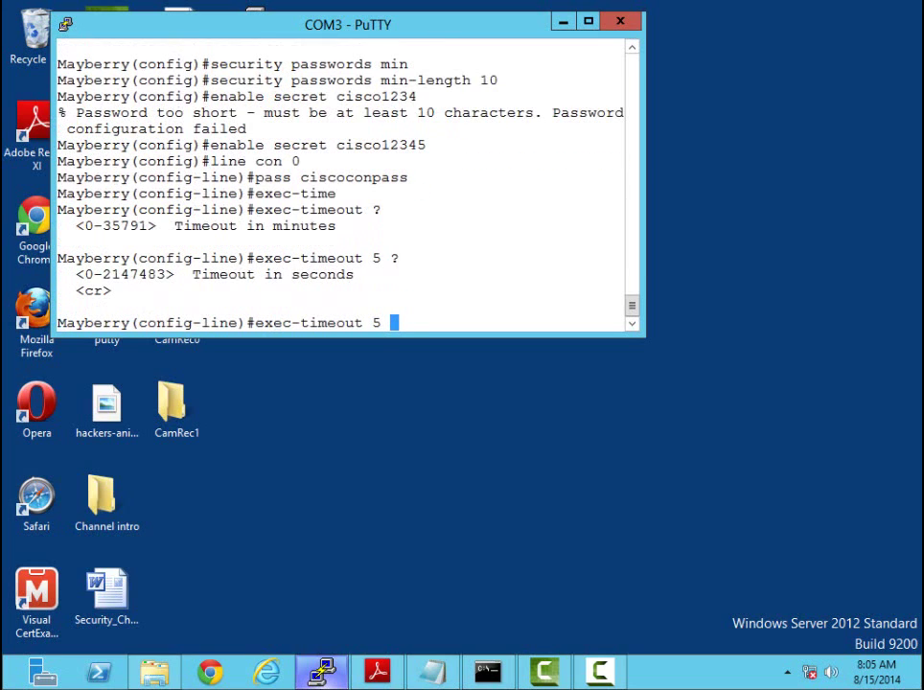
text(30)
key(BackSpace)
key(BackSpace)
key(BackSpace)
key(BackSpace)
key(BackSpace)
text(0 0)
key(Return)
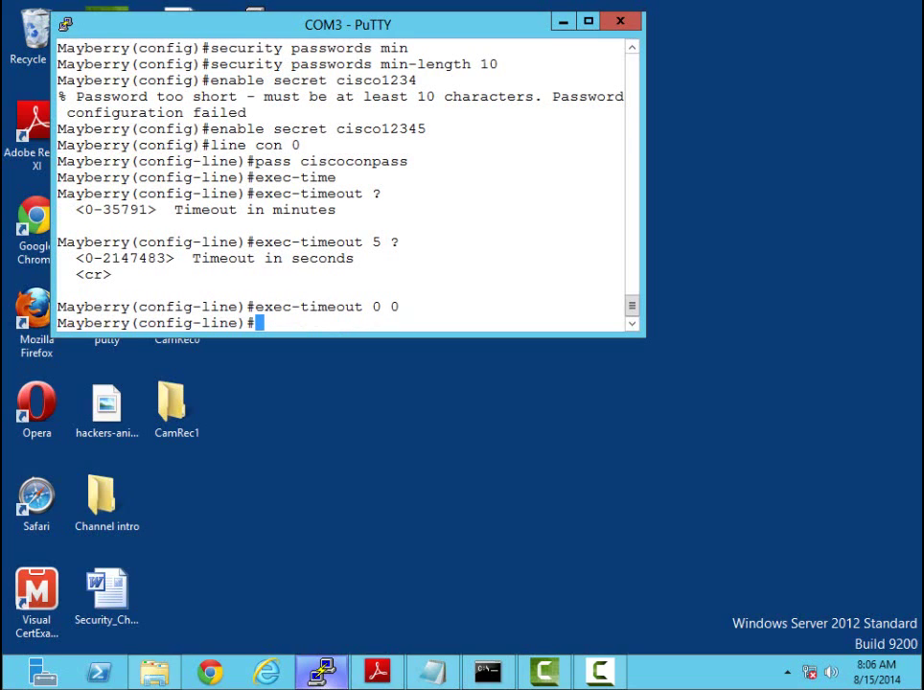
Apply 'logging synchronous' on console line 0 and erase the stray characters typed afterward
text(logging )
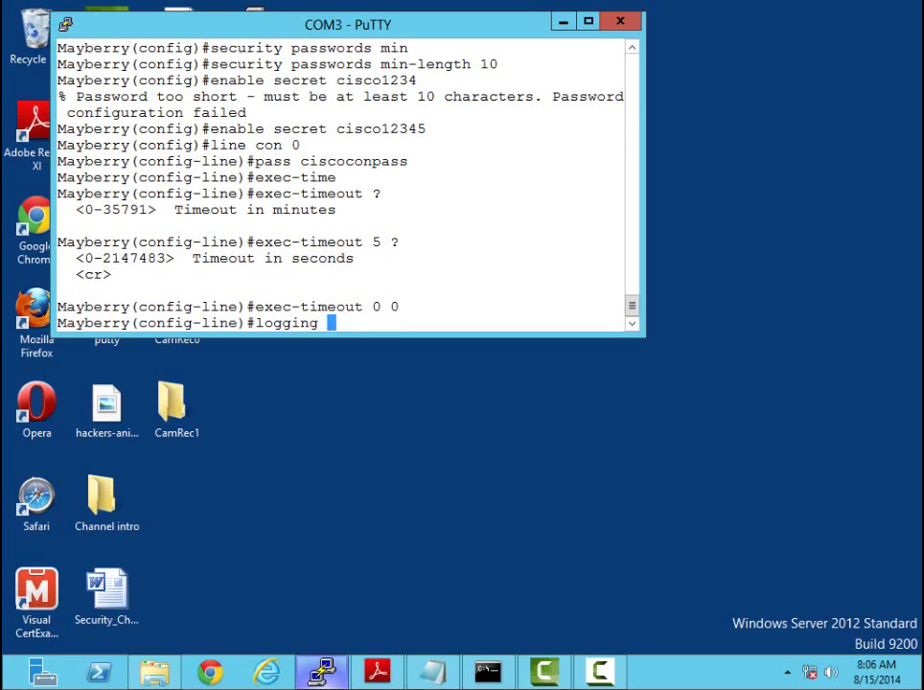
text(s)
key(Tab)
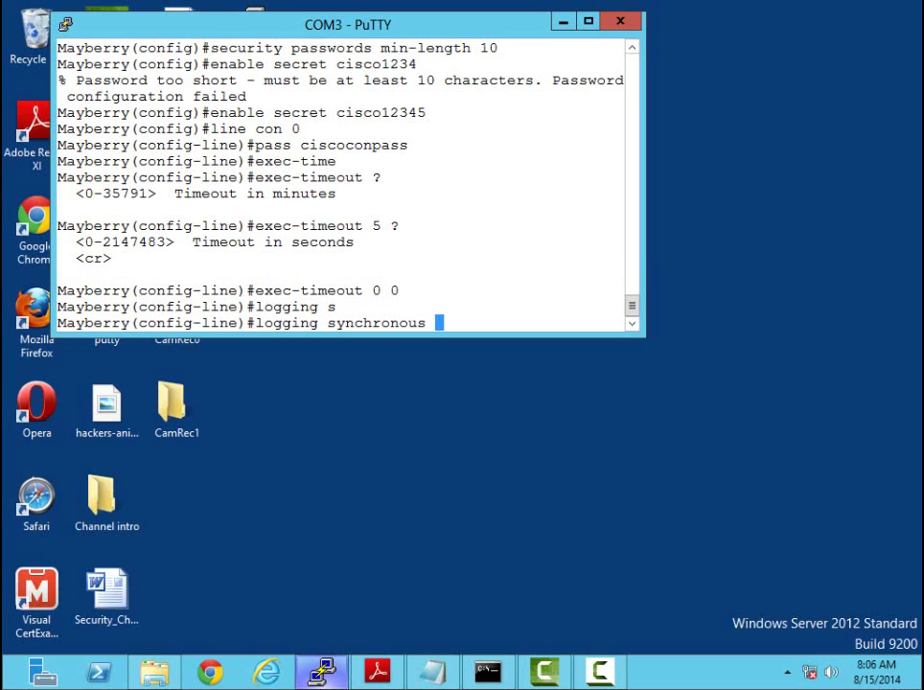
key(Return)
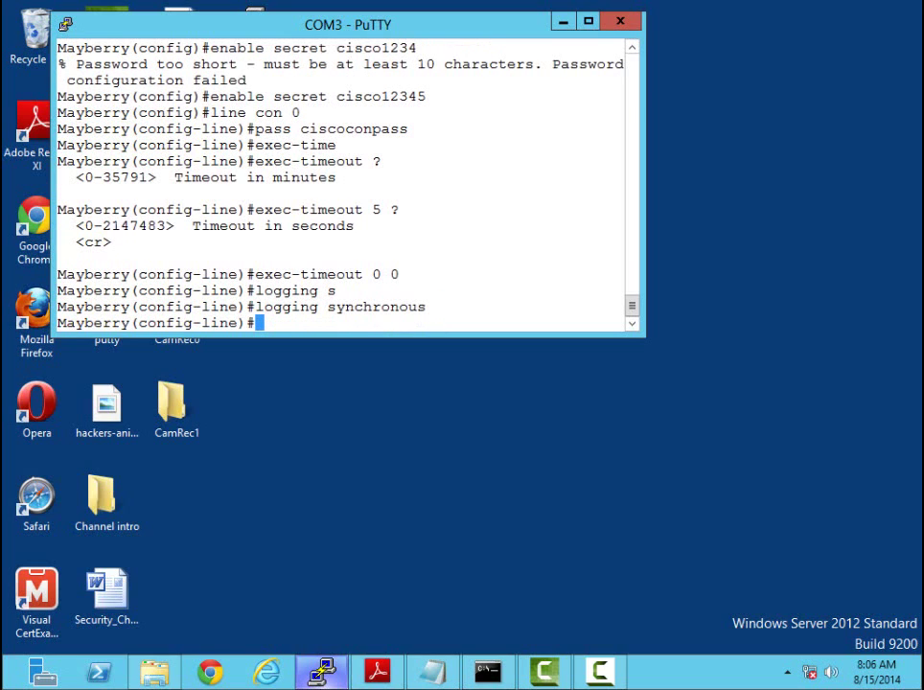
text(nvnv v)
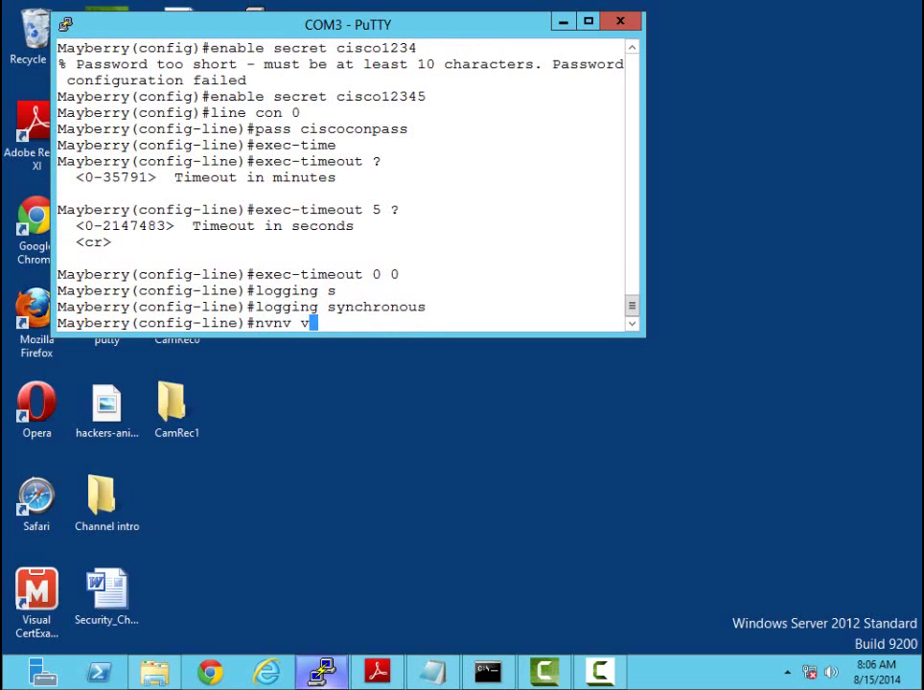
key(BackSpace)
key(BackSpace)
key(BackSpace)
key(BackSpace)
key(BackSpace)
key(BackSpace)
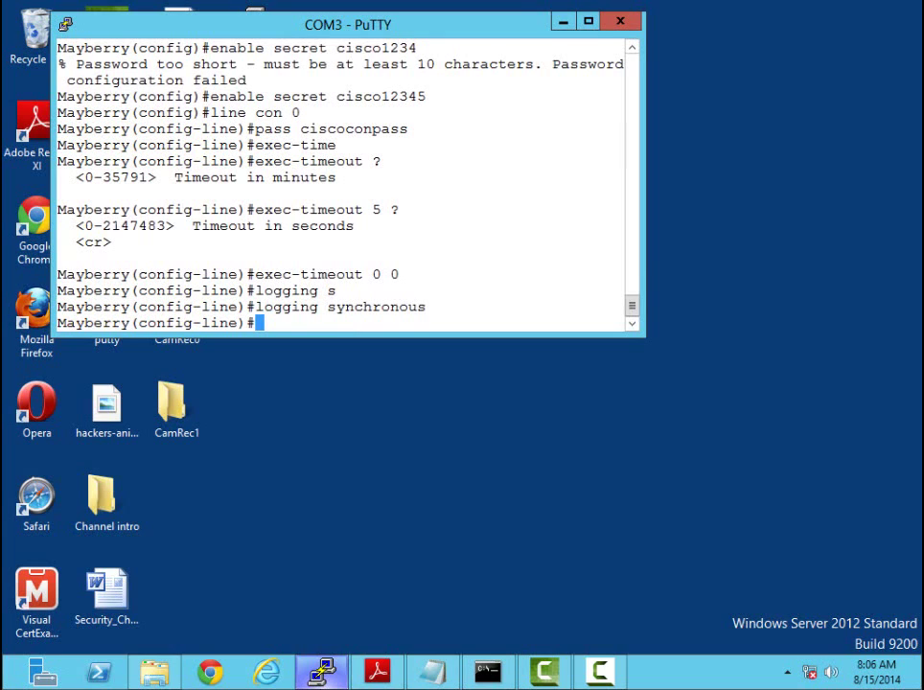
Add 'login' to console line 0 so its password is required
key(Return)
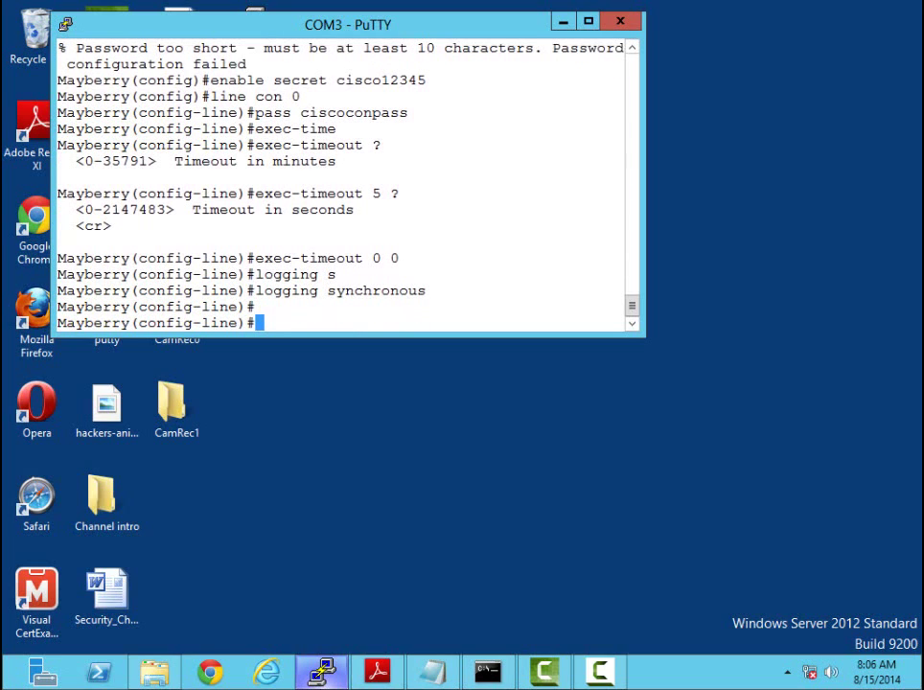
text(login)
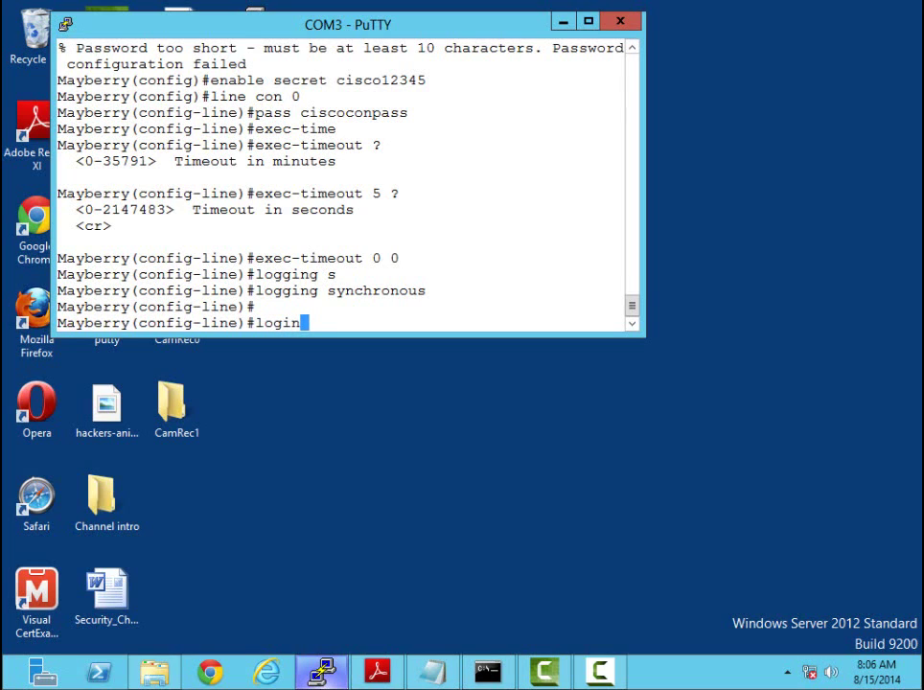
key(Return)
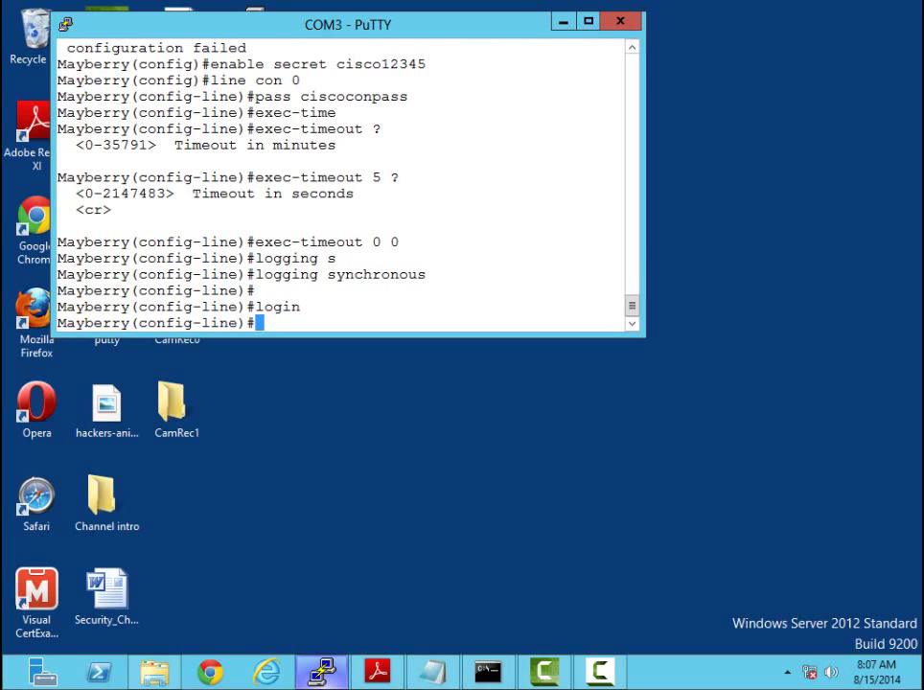
Under 'line aux 0', set the auxiliary line password
text(line a)
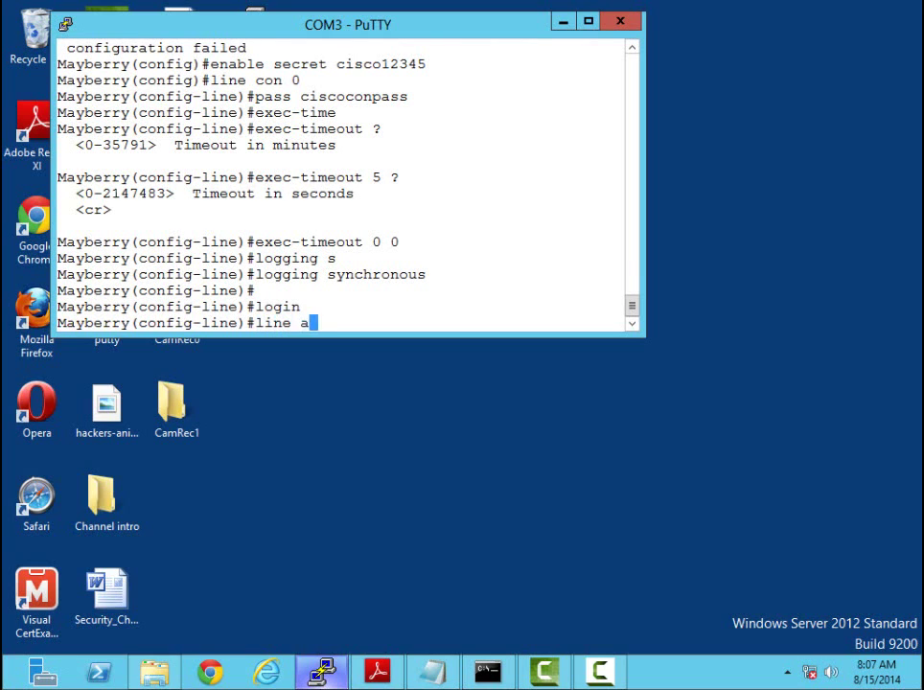
text(ux 0)
key(Return)
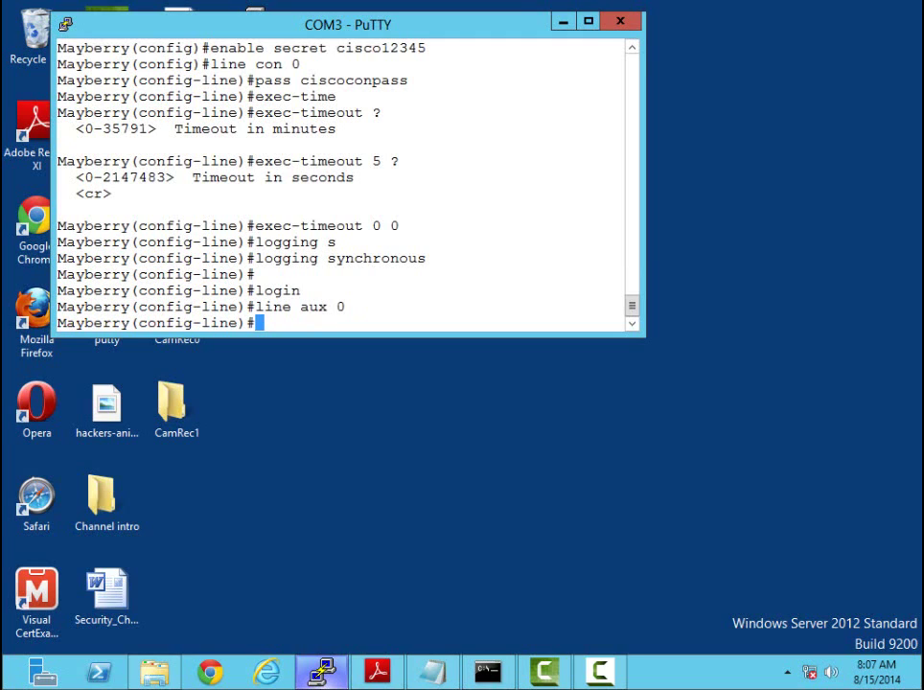
text(pass)
key(Tab)
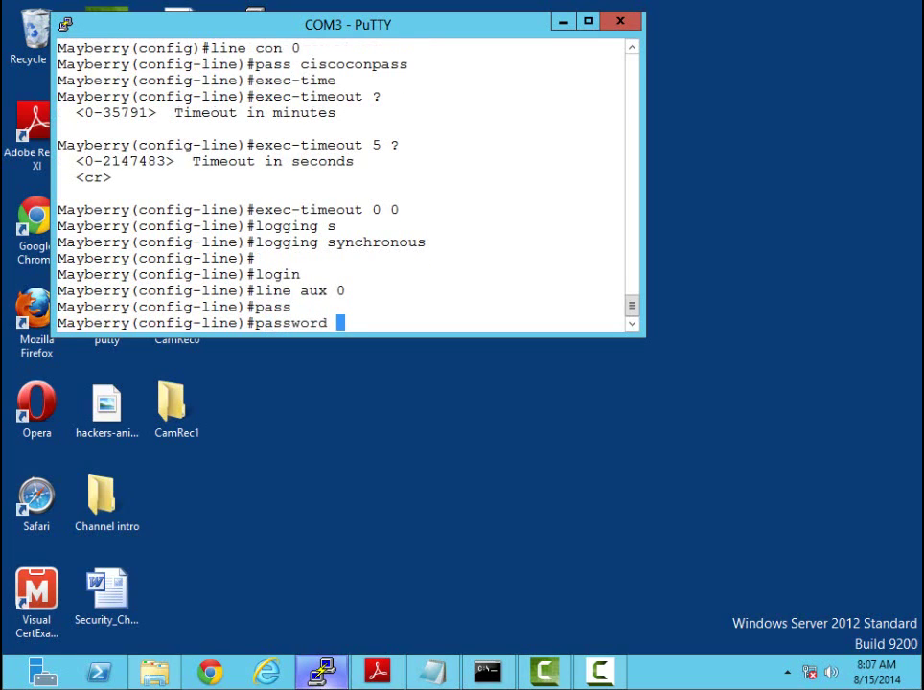
text(ciscoa)
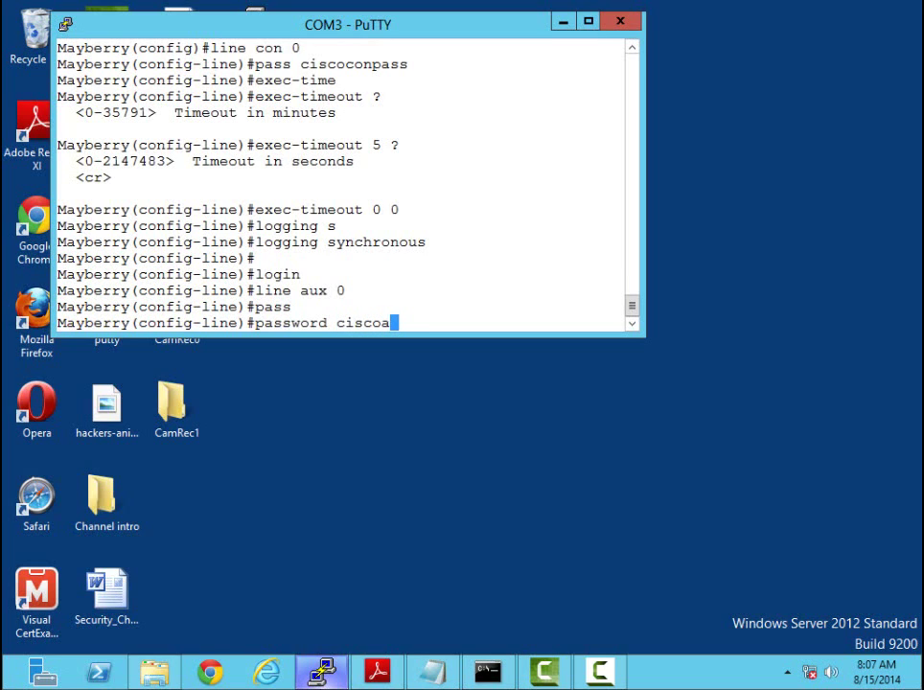
text(uxpass)
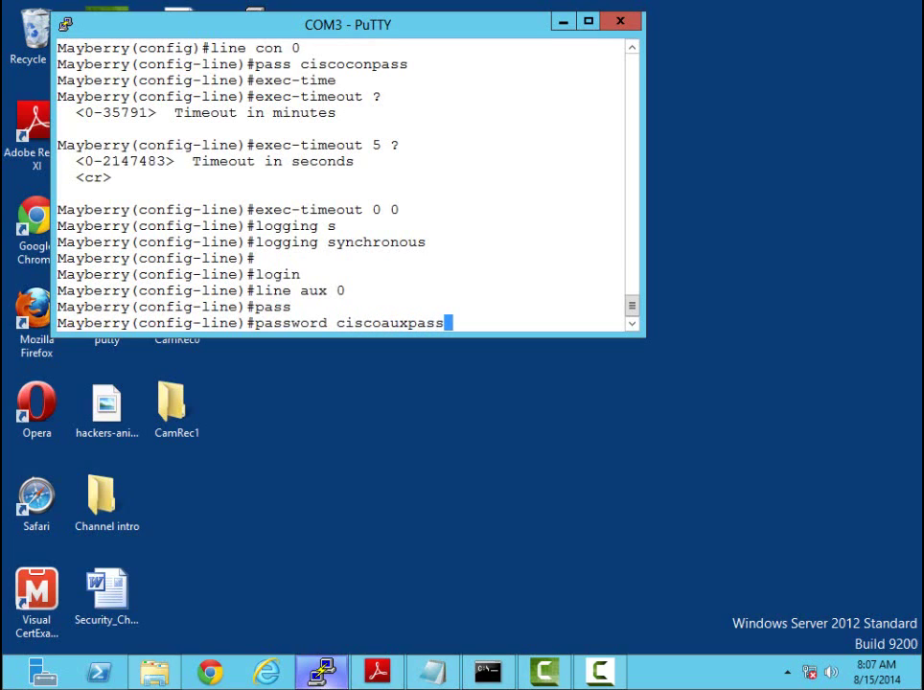
key(Return)
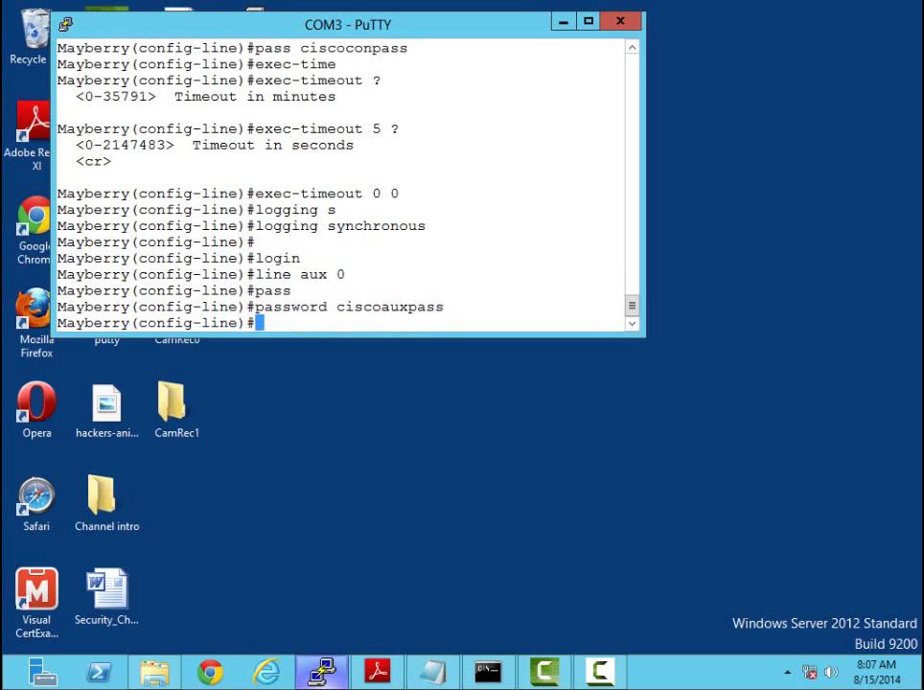
Give auxiliary line 0 'exec-timeout 5 0' and require login
text(exec)
key(Tab)
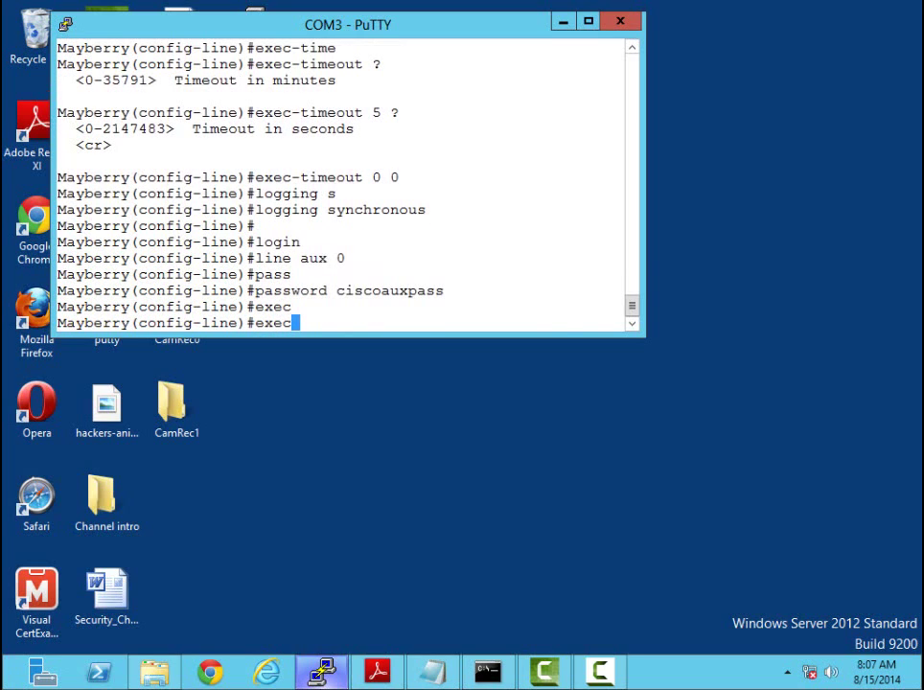
text(-time)
key(Tab)
text(5 0)
key(Return)
text(line)#l)
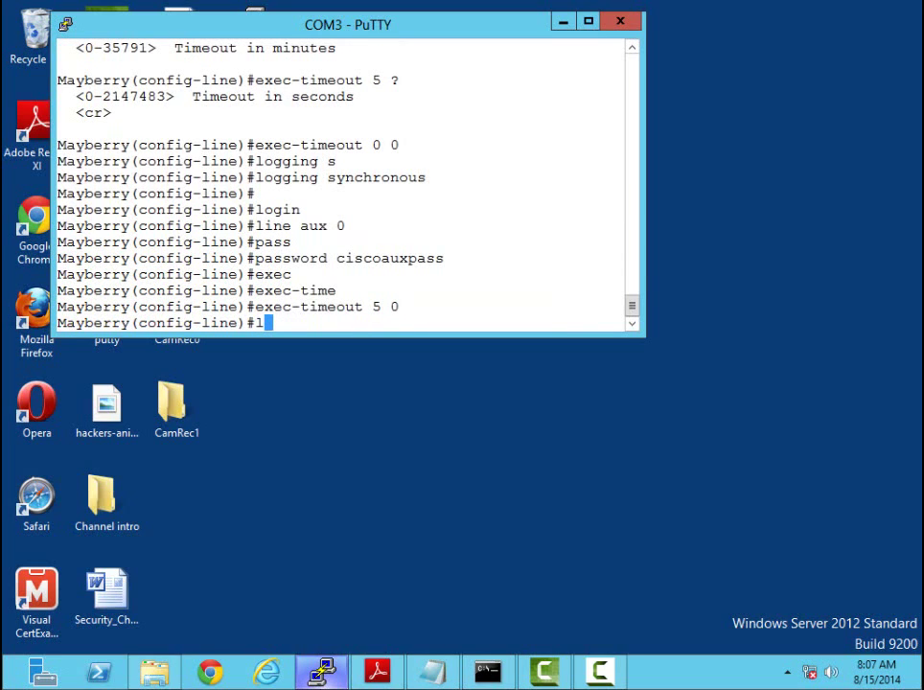
text(ogin)
key(Return)
Under 'line vty 0 4', set the vty lines password
text(line vty 0 4)
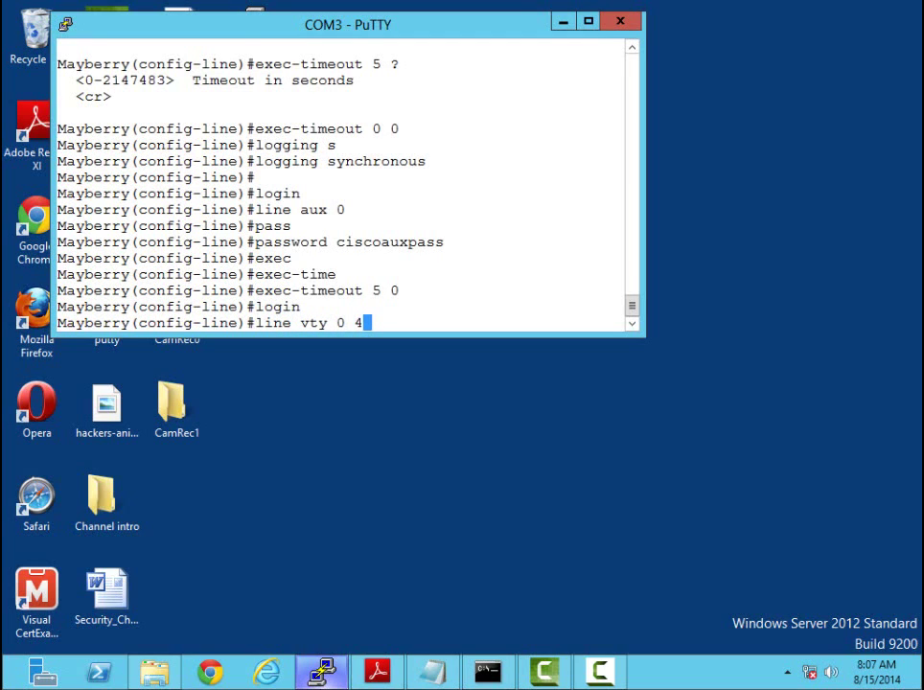
key(Return)
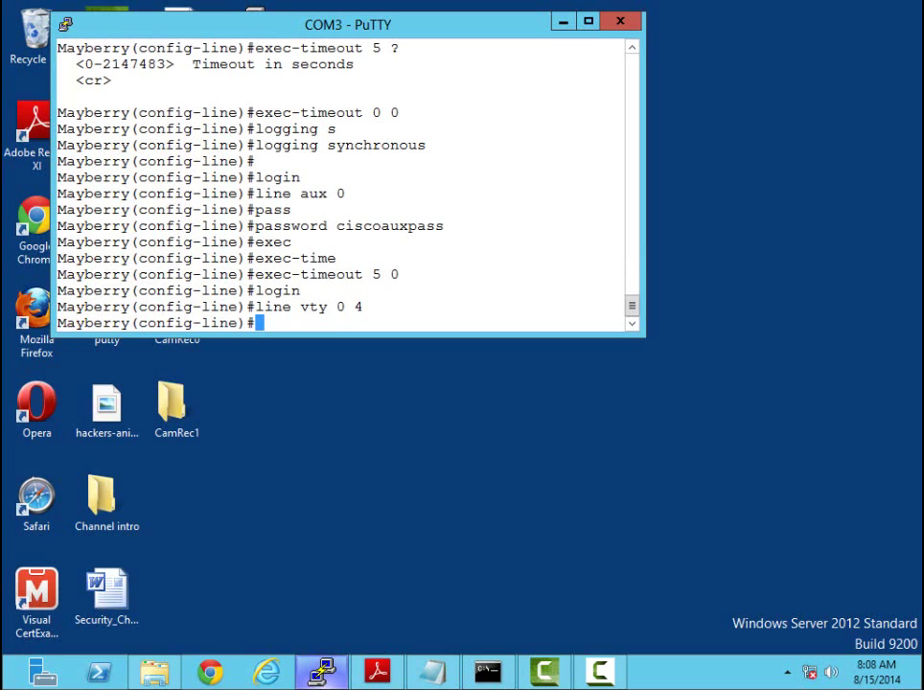
text(pass cisco)
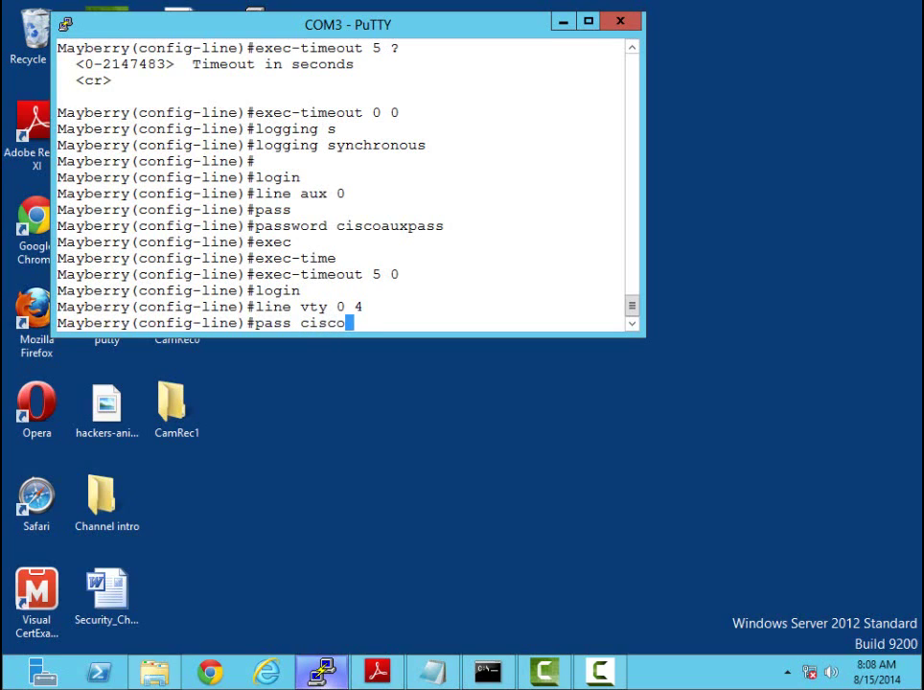
text(vtypass)
key(Return)
Give vty lines 0–4 'exec-timeout 5 0' and require login
text(erry(config-line)#exec)
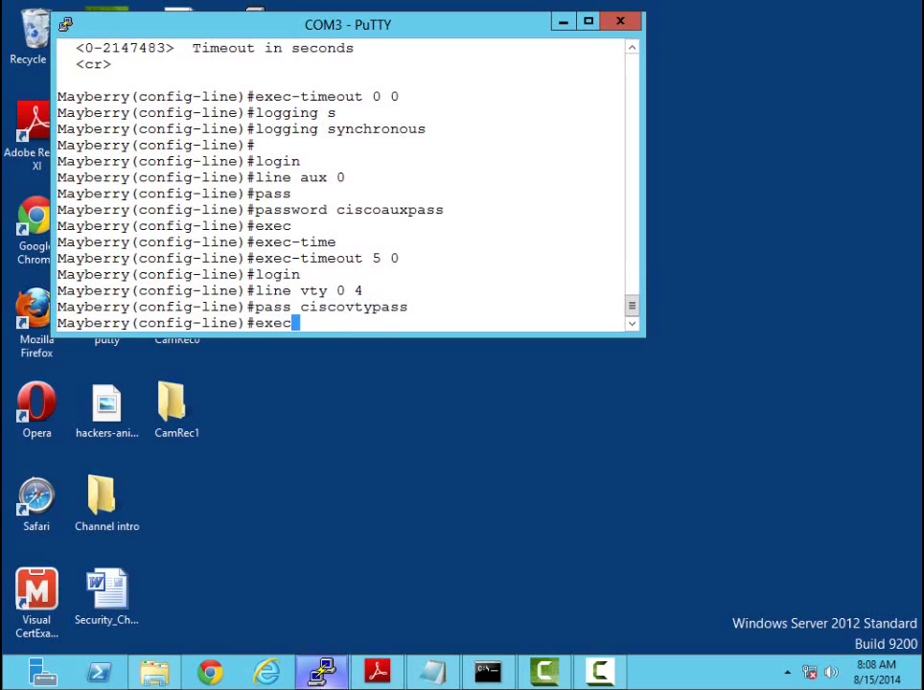
text(-time 5 0)
key(Return)
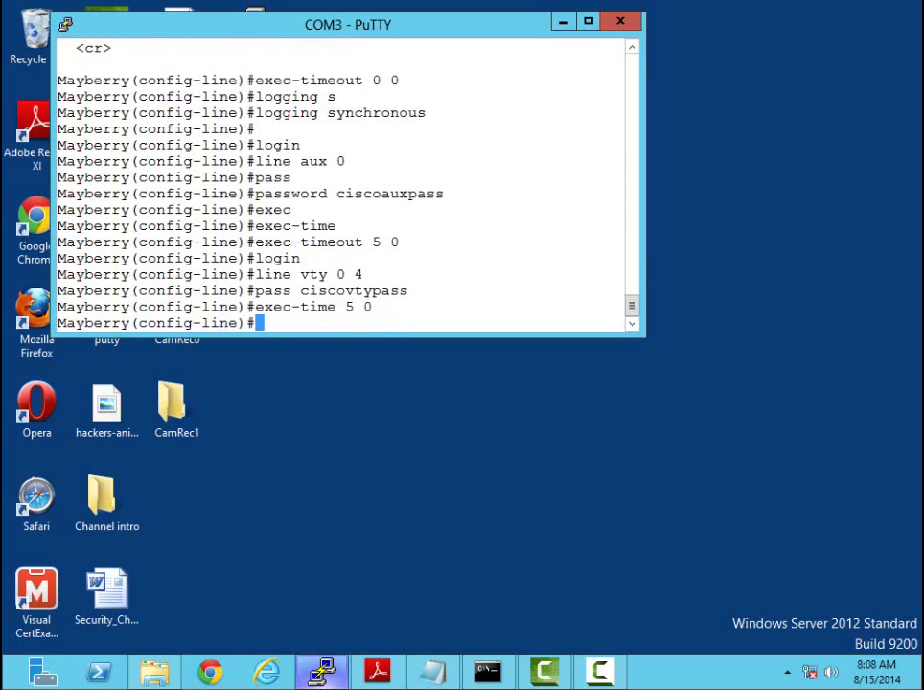
text(login)
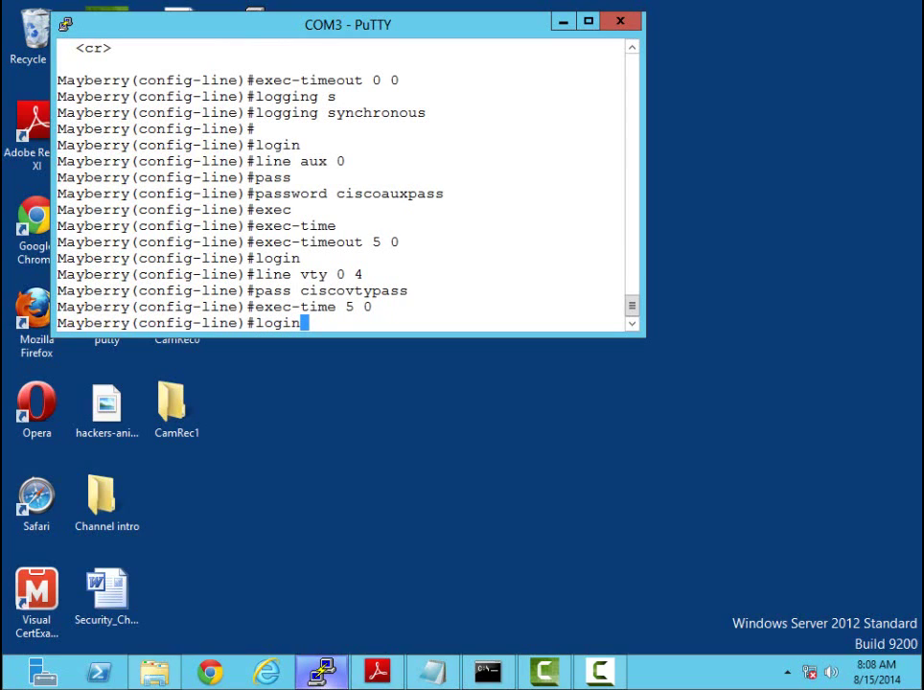
key(Return)
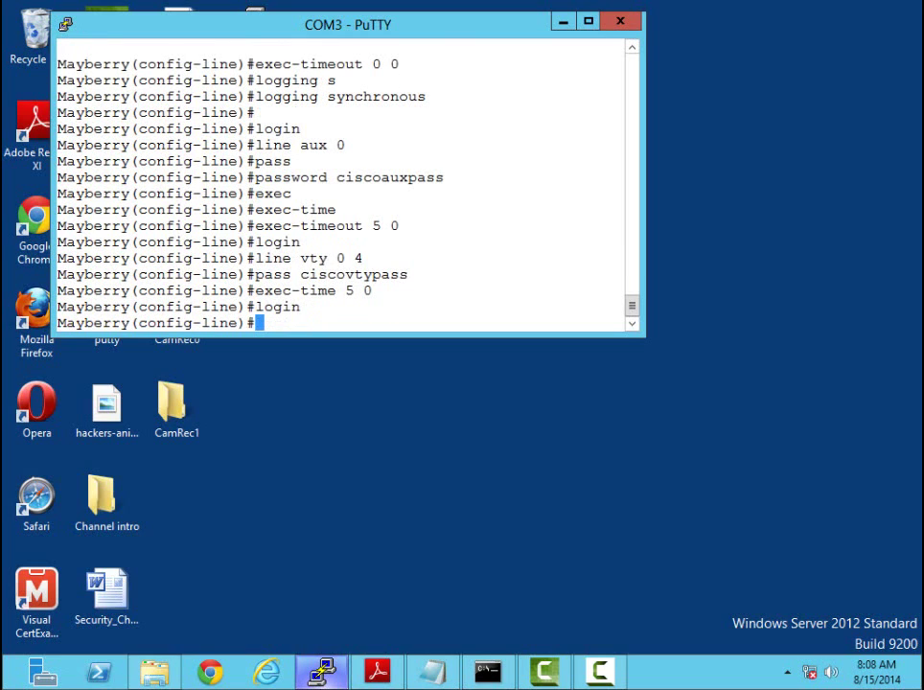
Exit configuration, run 'sh run', and highlight the 'security passwords min-length 10' line
key(ctrl+z)
text(sh run)
key(Return)
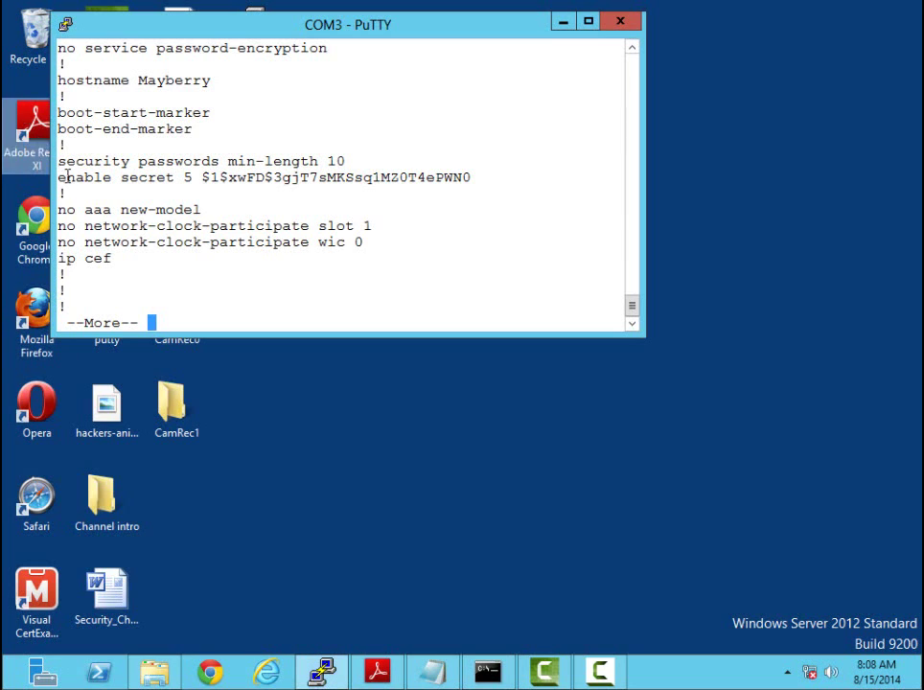
drag(58, 161, 375, 158)
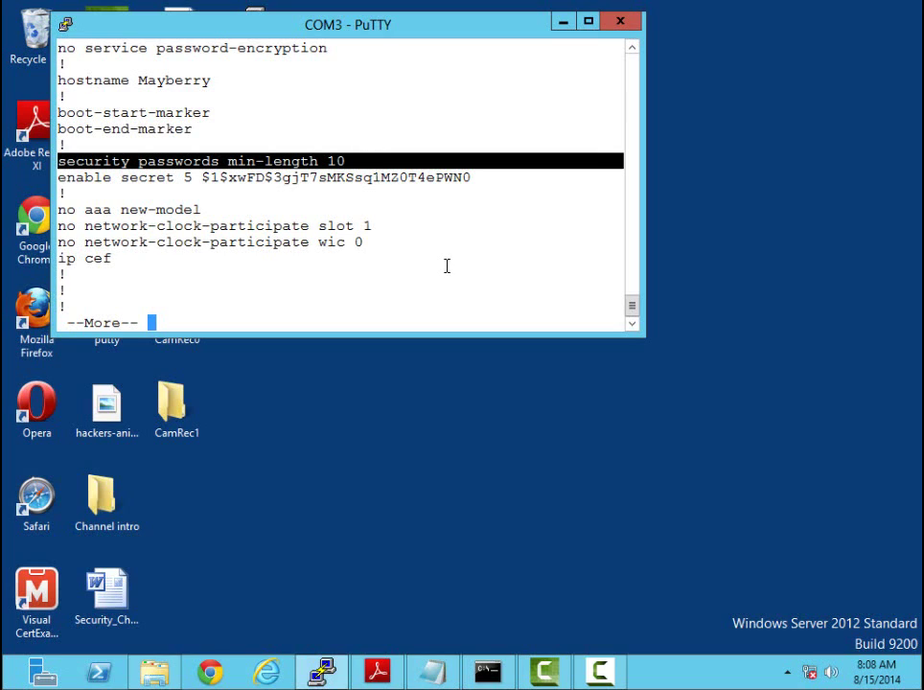
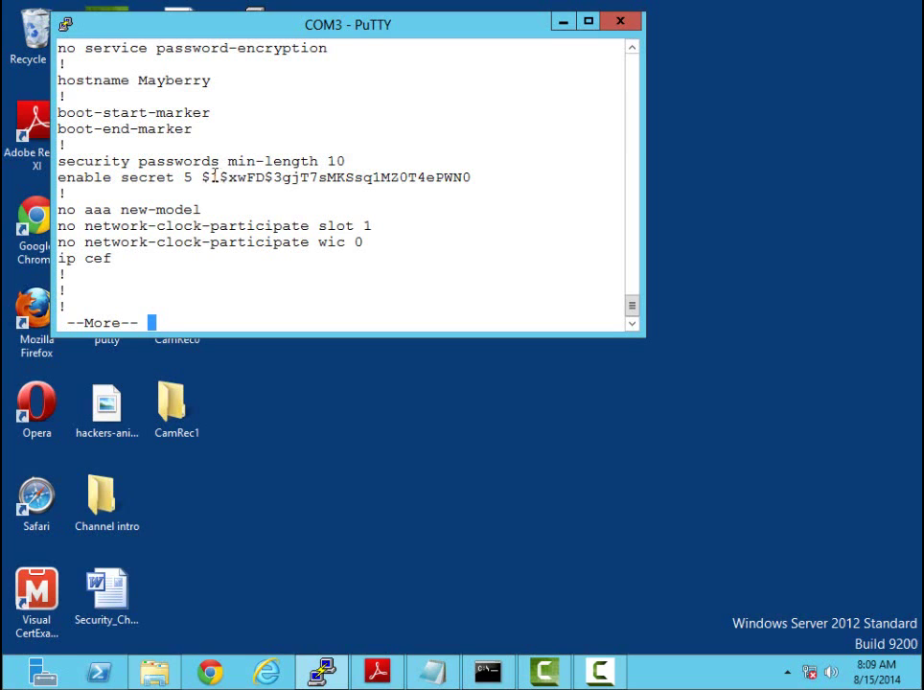
Page through the rest of Mayberry's configuration, highlighting the plain-text console password along the way
key(space)
key(space)
key(space)
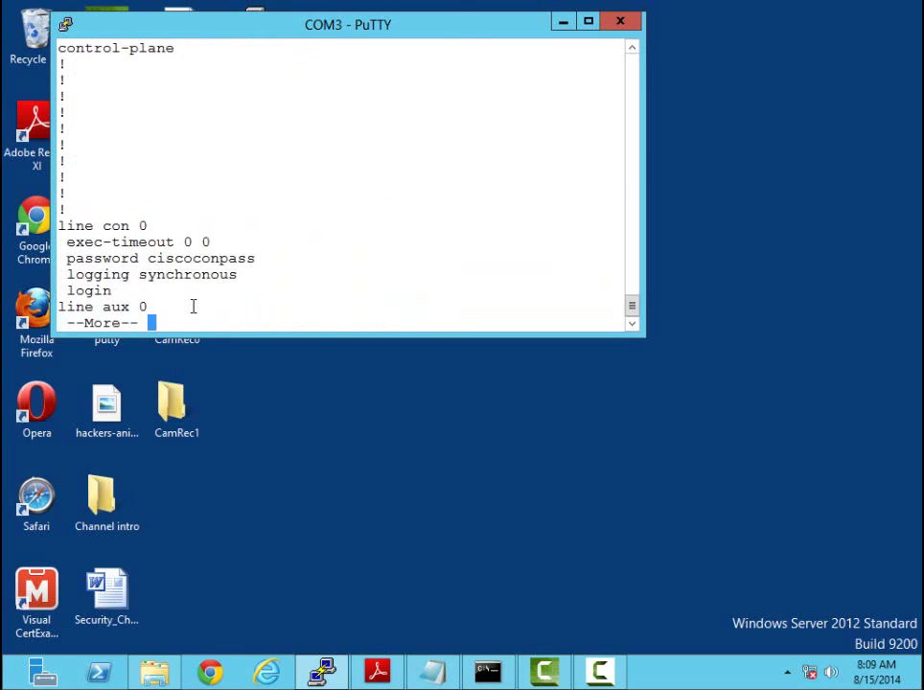
drag(145, 258, 261, 266)
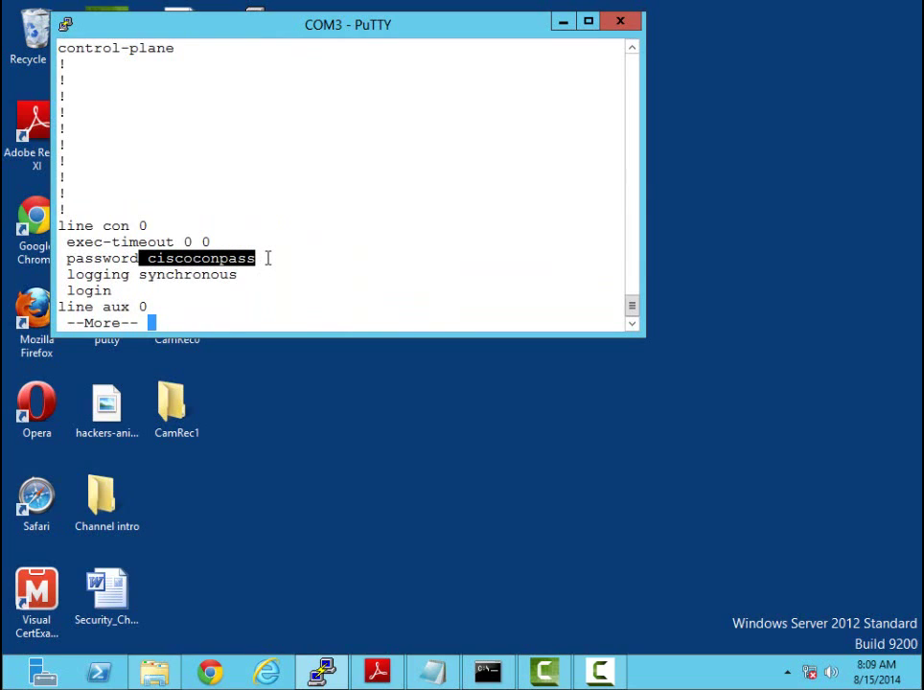
click(376, 270)
key(space)
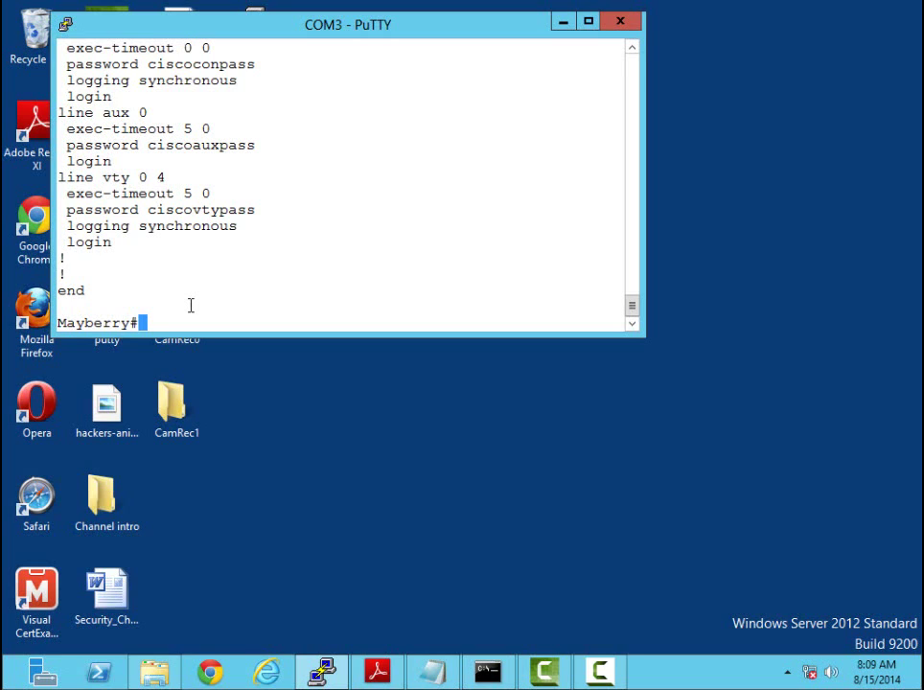
Enter global configuration mode with conf t and enable service password-encryption
text(conf t)
key(Return)
text(ser)
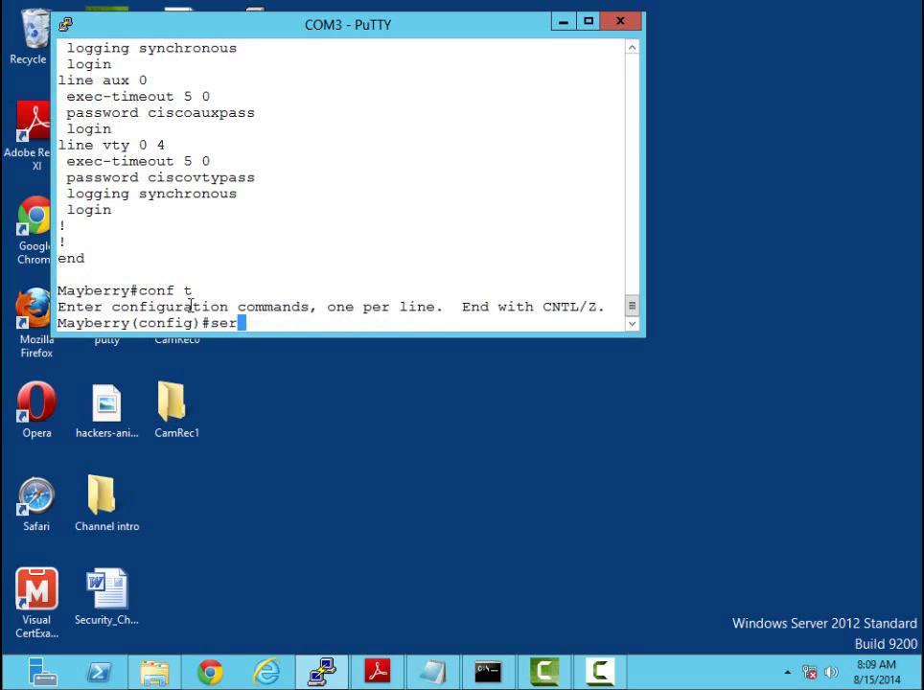
text(vice pass)
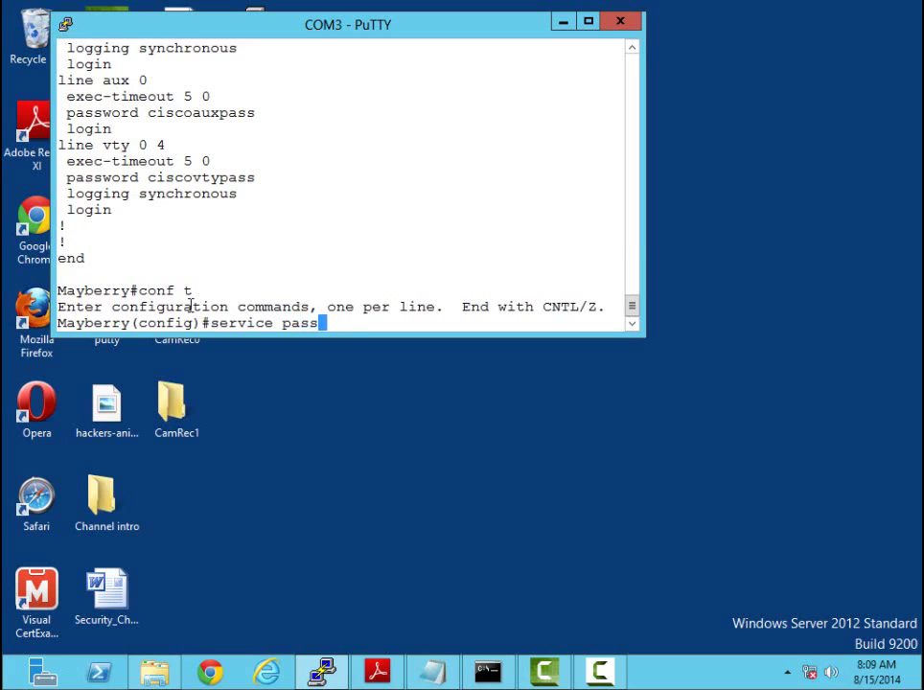
key(Return)
text(service password-encryption)
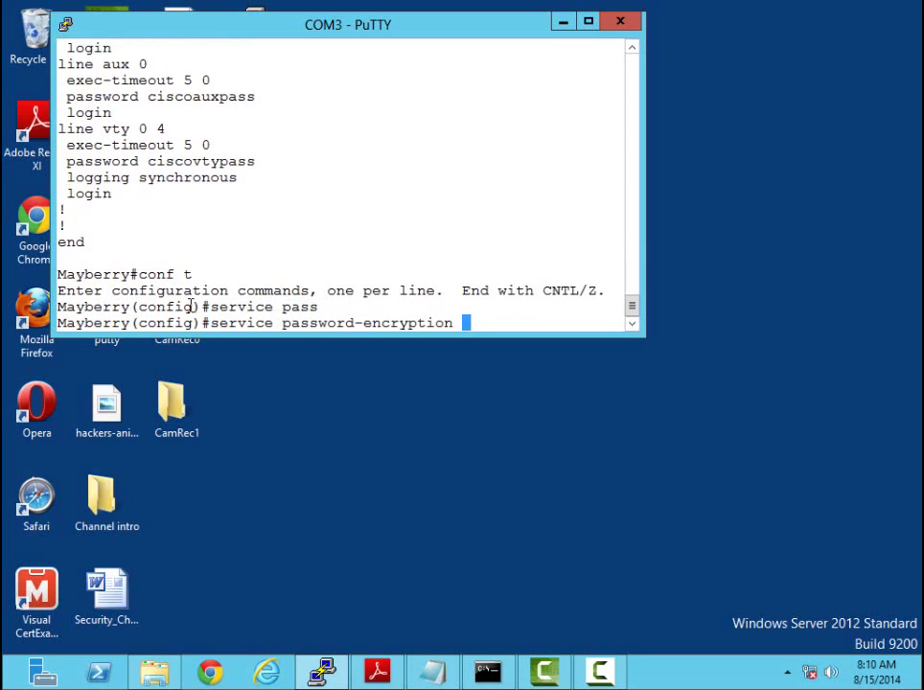
key(Return)
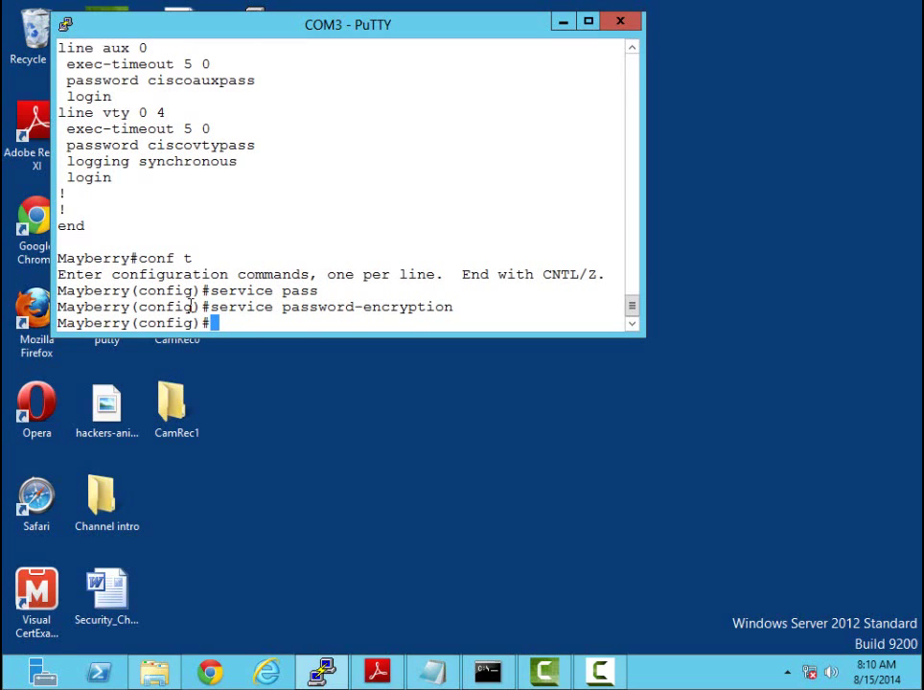
text(do sh run)
Run do sh run and page to the end to see the type 7 encrypted line passwords
key(Return)
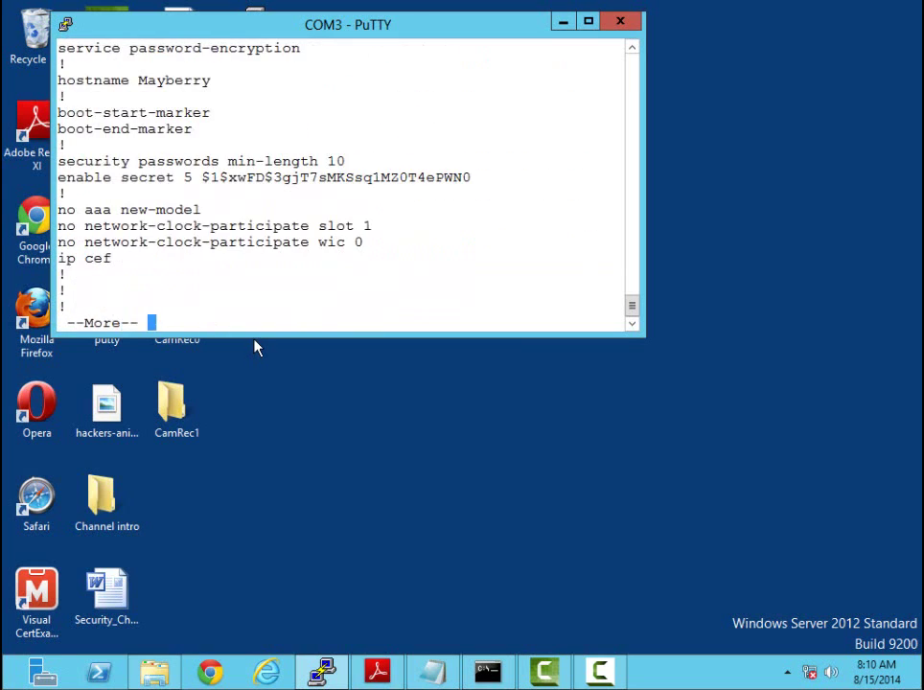
key(space)
key(space)
key(space)
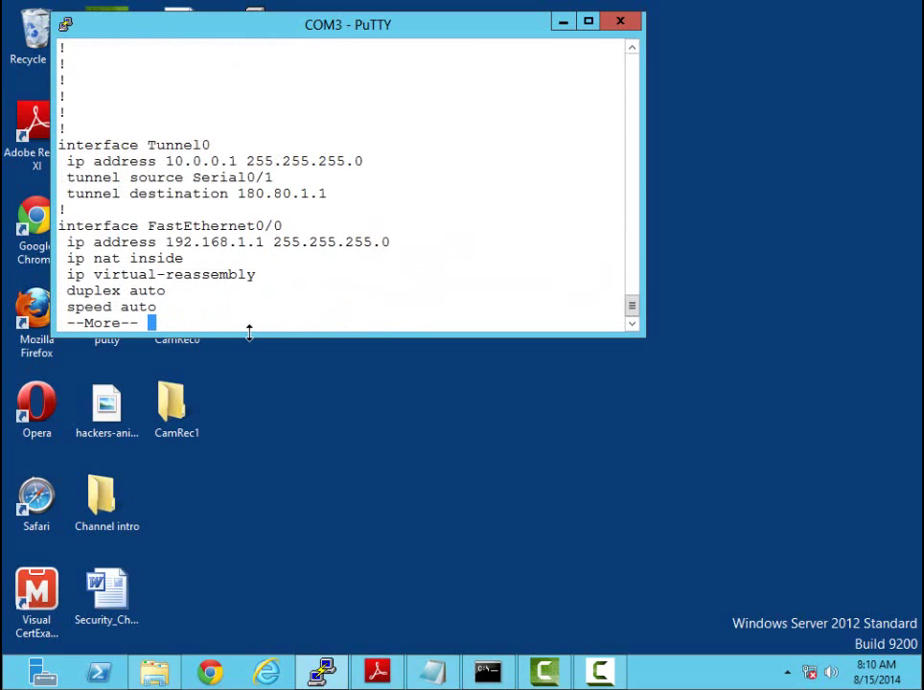
key(space)
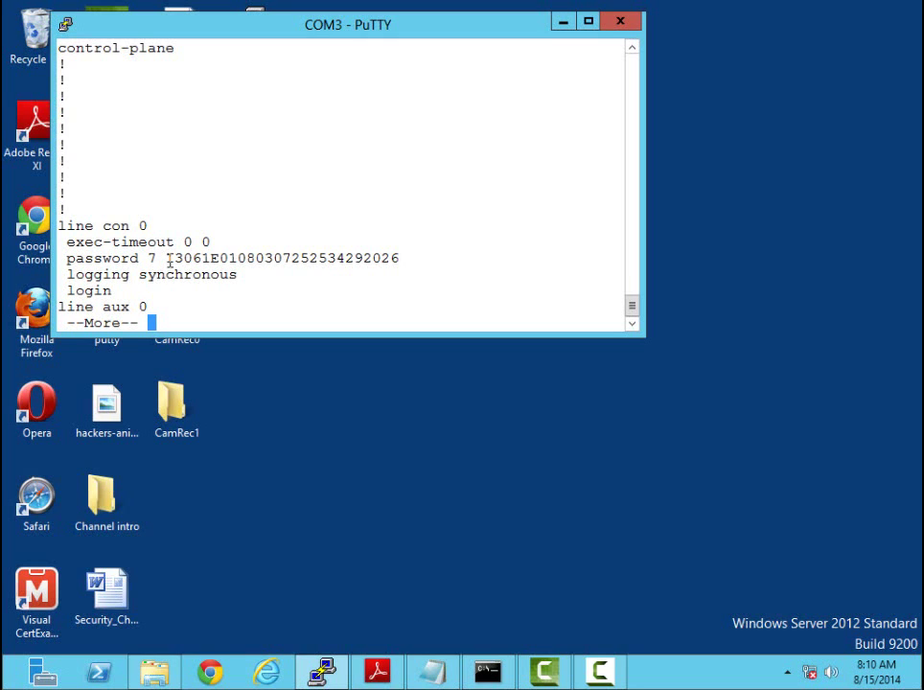
key(space)
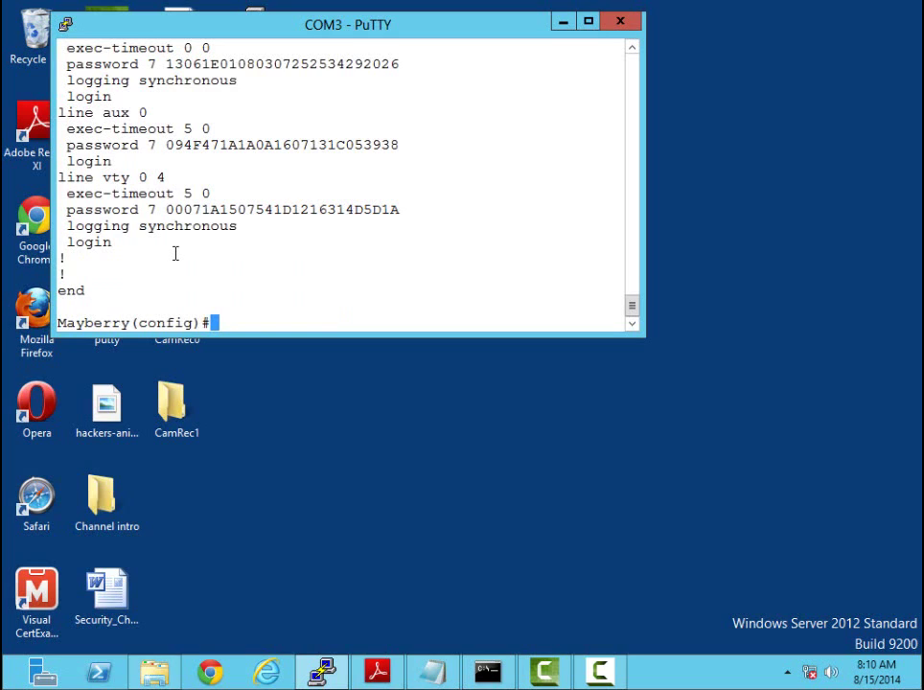
Disable service password-encryption and highlight the vty password that remains encrypted
text(no servi)
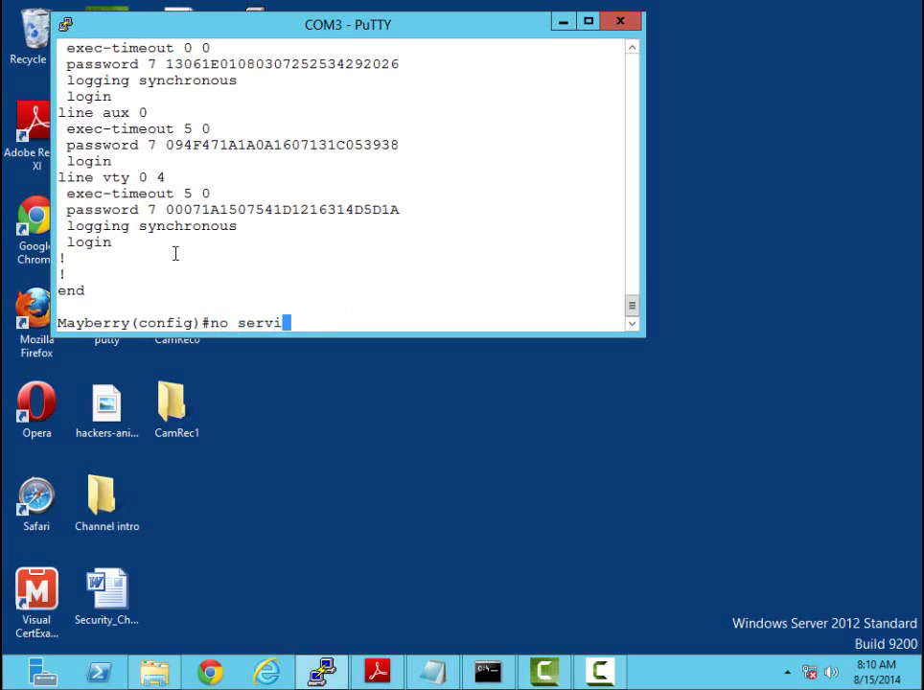
text(ce pass)
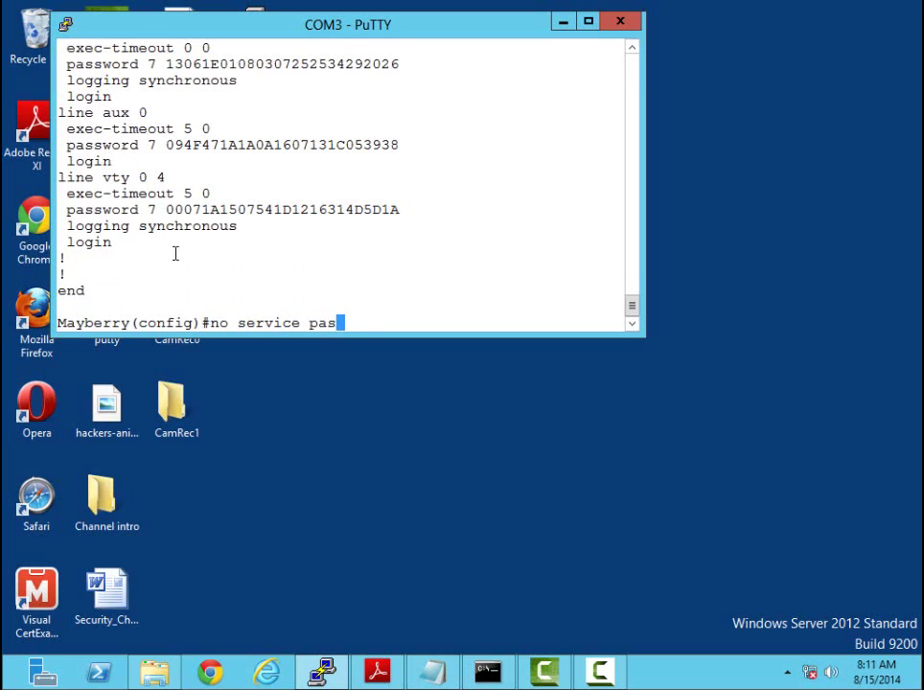
key(Tab)
key(Return)
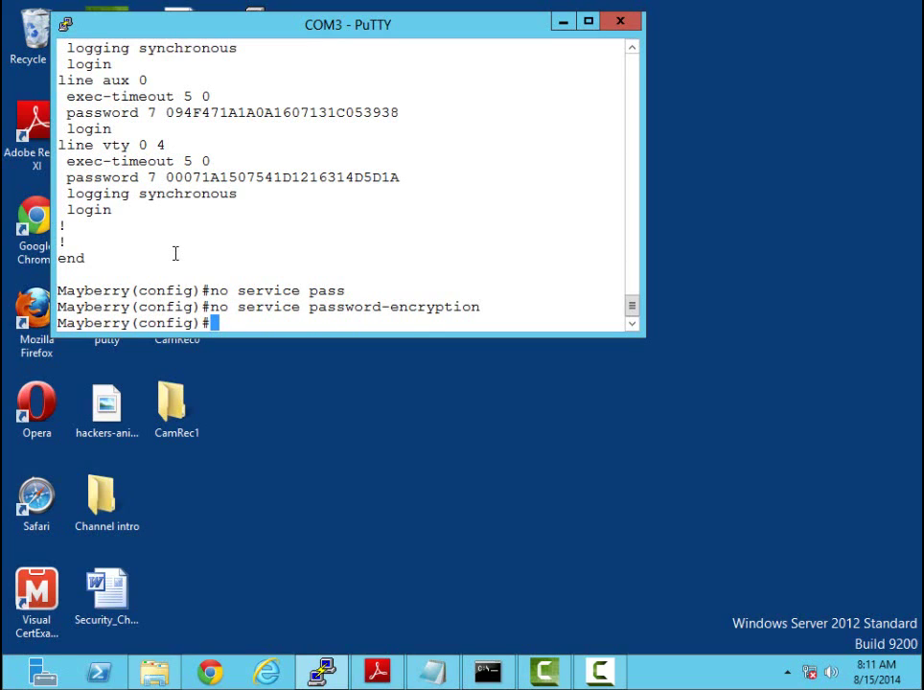
drag(166, 178, 430, 179)
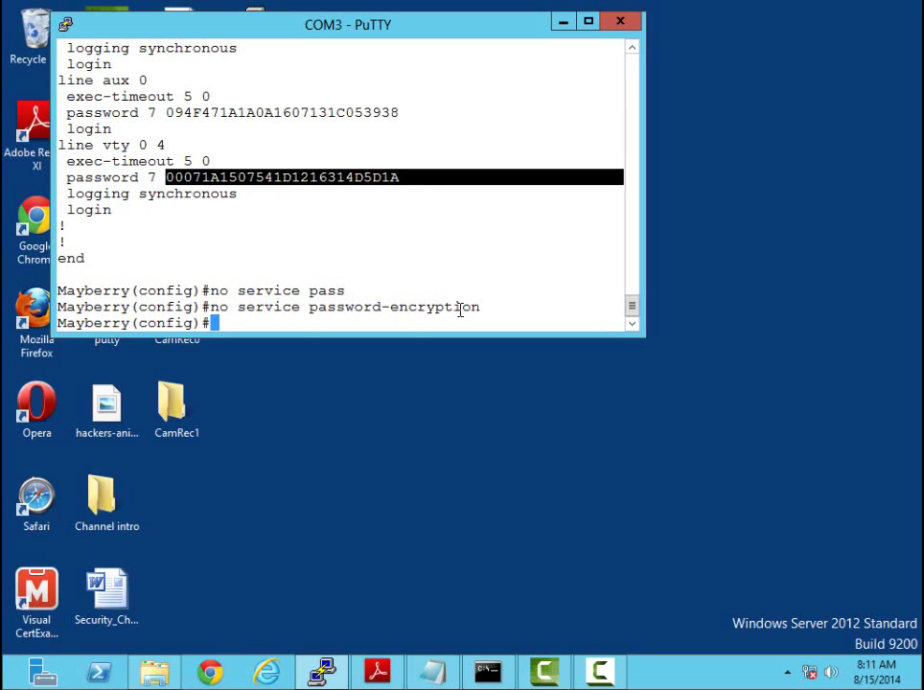
Re-enable service password-encryption from command history and leave configuration mode with Ctrl+Z
key(Up)
key(Up)
key(Up)
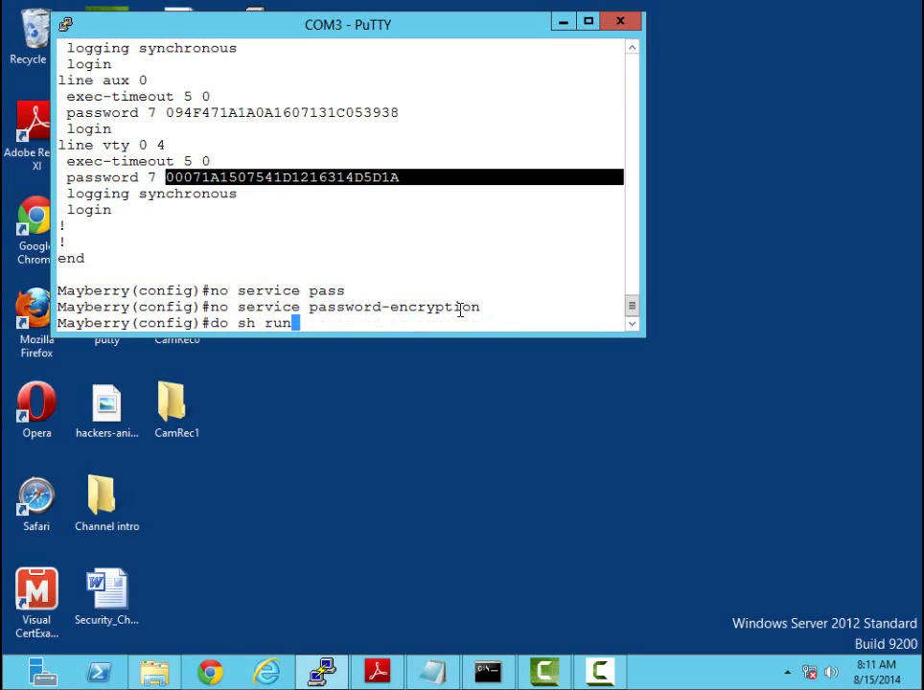
key(Return)
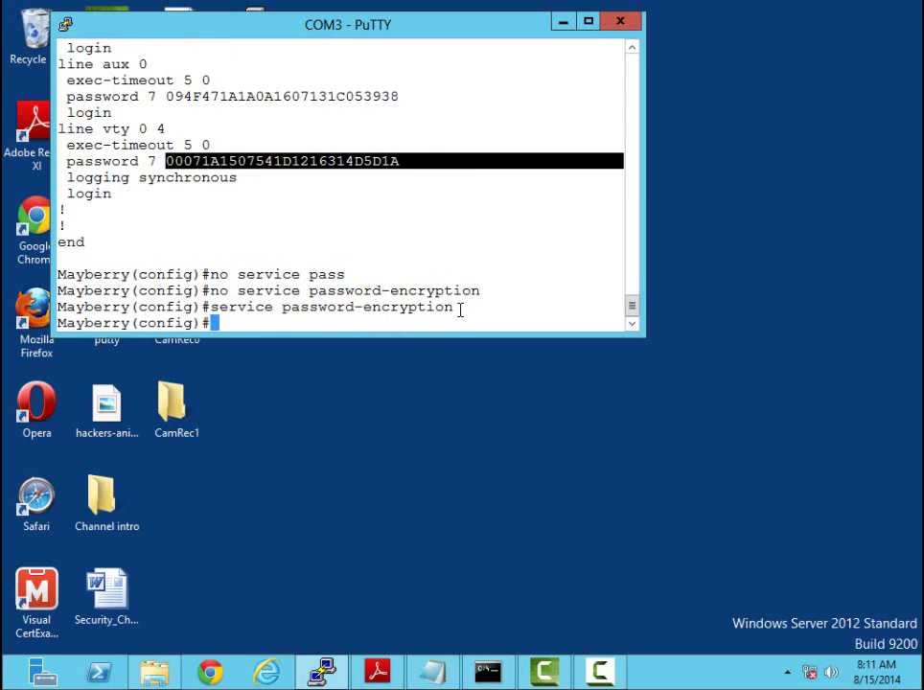
key(ctrl+z)
Log out of Mayberry and log back in at the console with its password
text(exit)
key(Return)
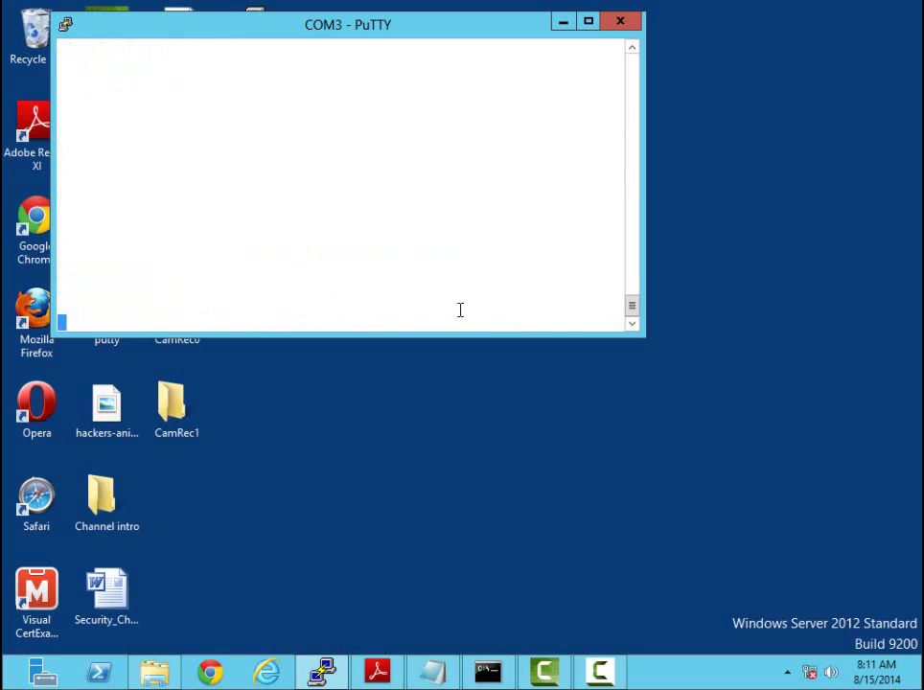
key(Return)
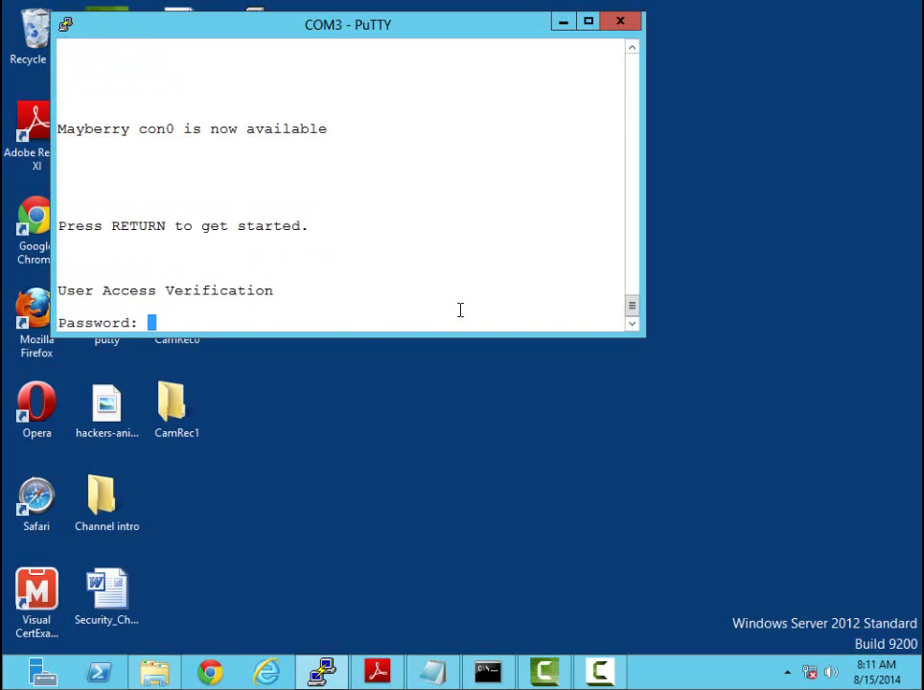
key(Return)
Enter privileged mode with en and the enable secret
text(en)
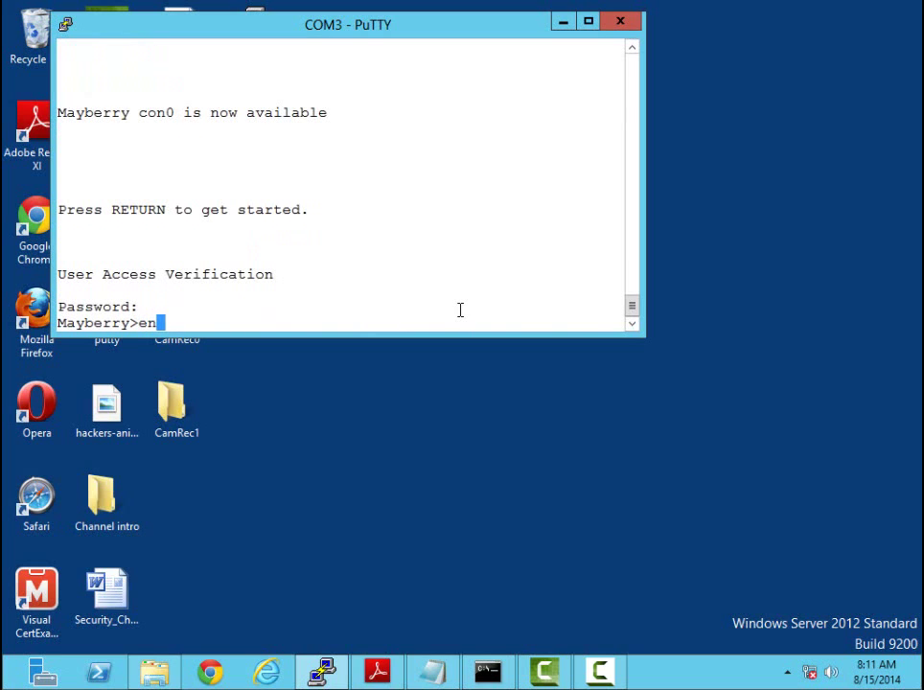
key(Return)
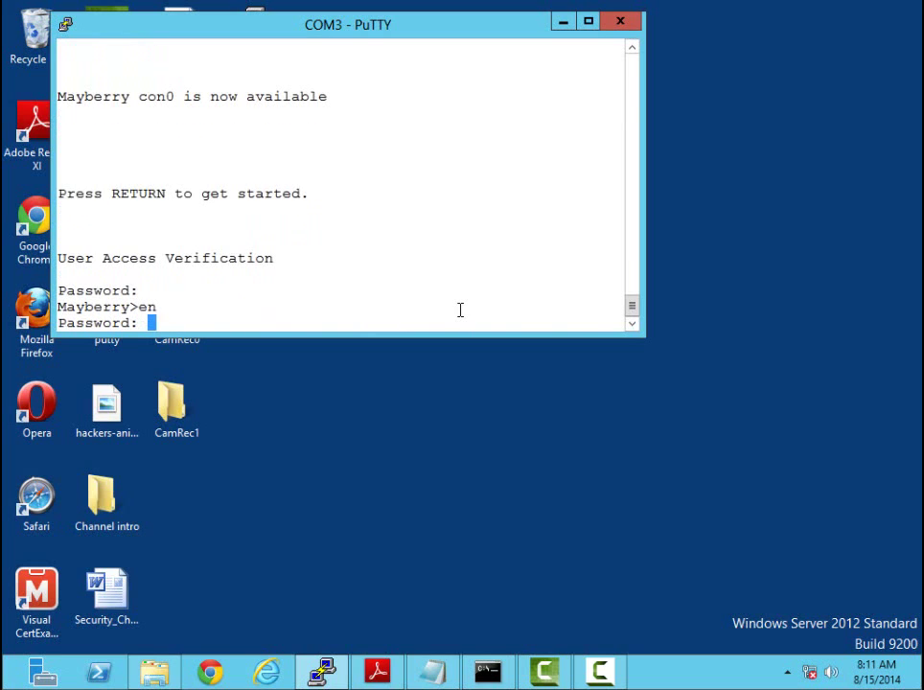
key(Return)
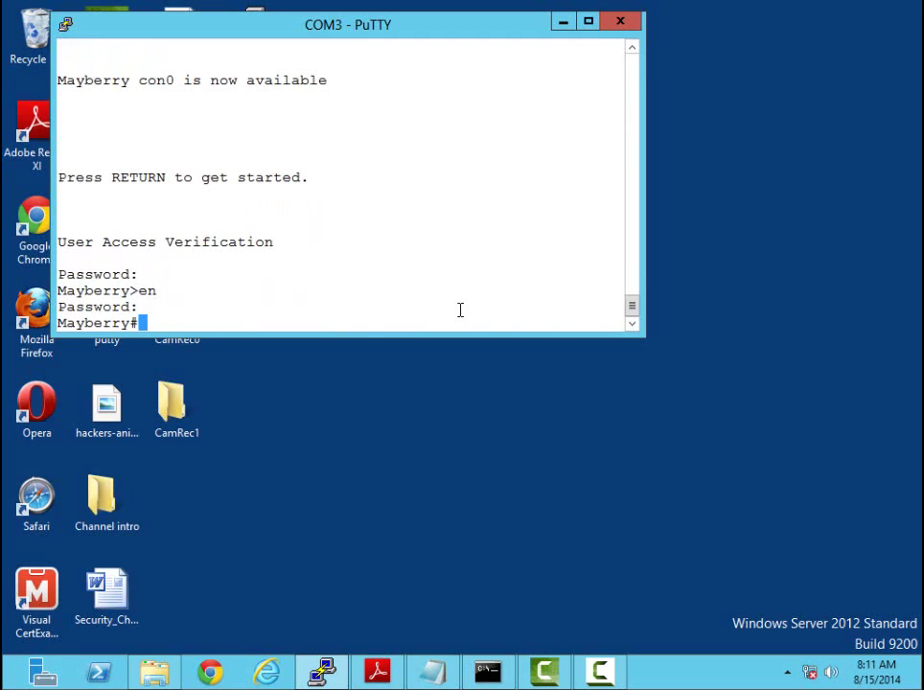
Save the running configuration to startup-config with copy run start
text(w)
text(r)
key(BackSpace)
key(BackSpace)
text(copy run stat)
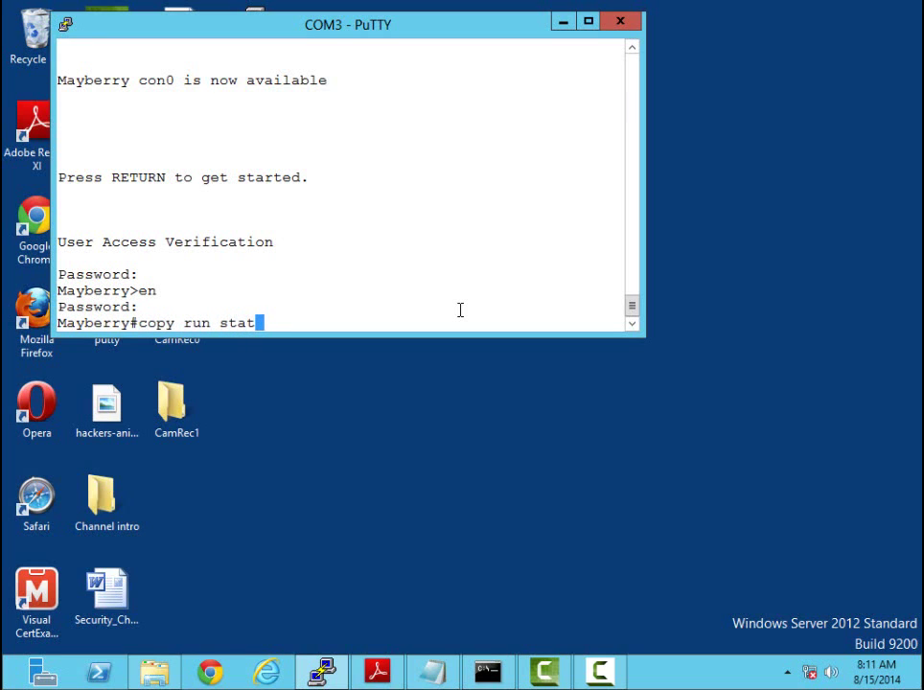
text(t)
key(Return)
key(Return)
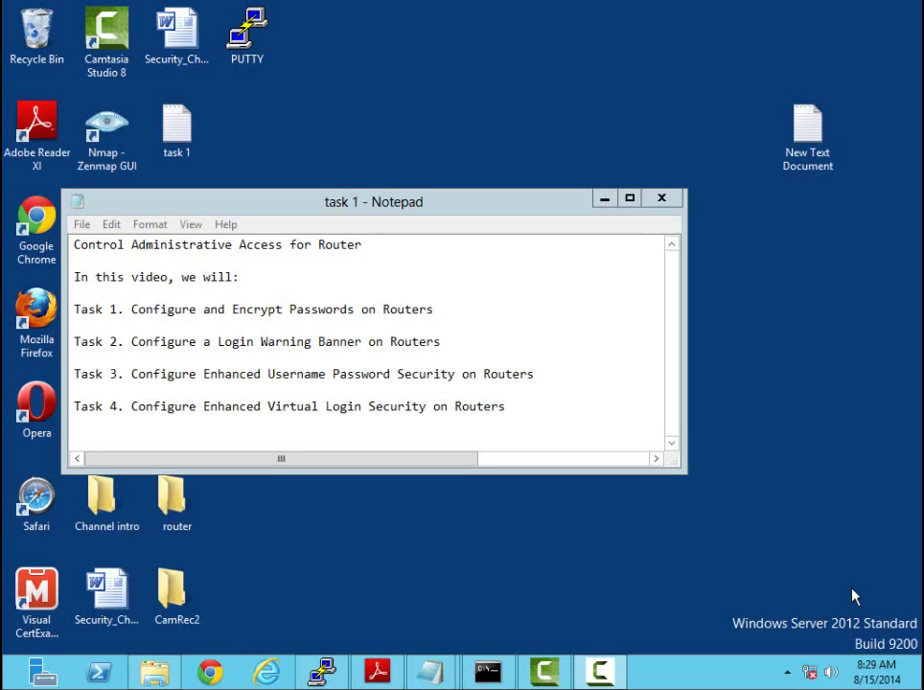
Hide the Notepad task notes to bring the Mayberry PuTTY console back to the front
click(327, 677)
click(631, 398)
click(605, 199)
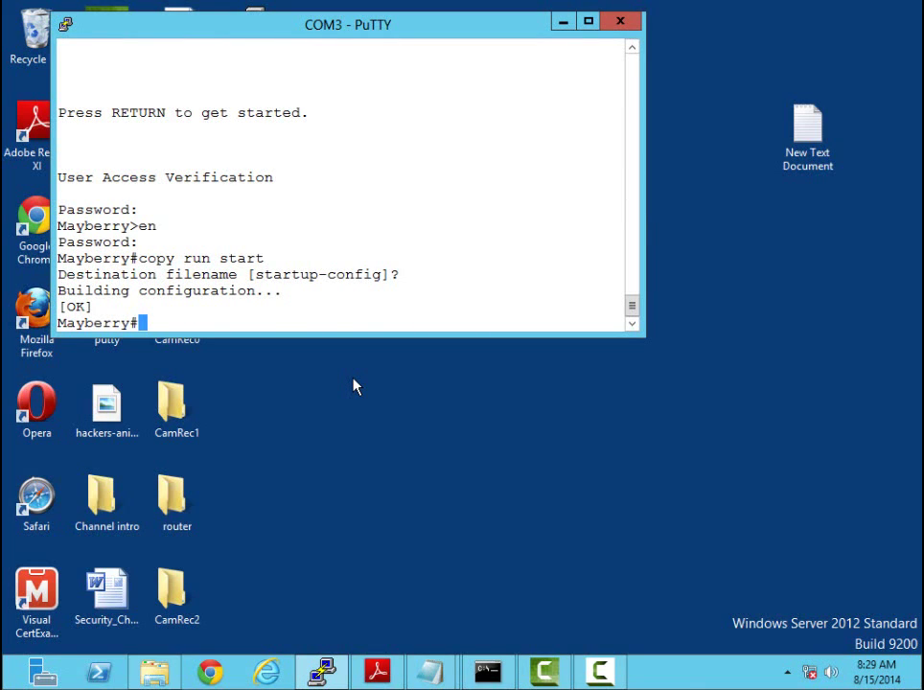
Enter global configuration mode with conf t and query the banner types with banner ?
text(conf t)
key(Return)
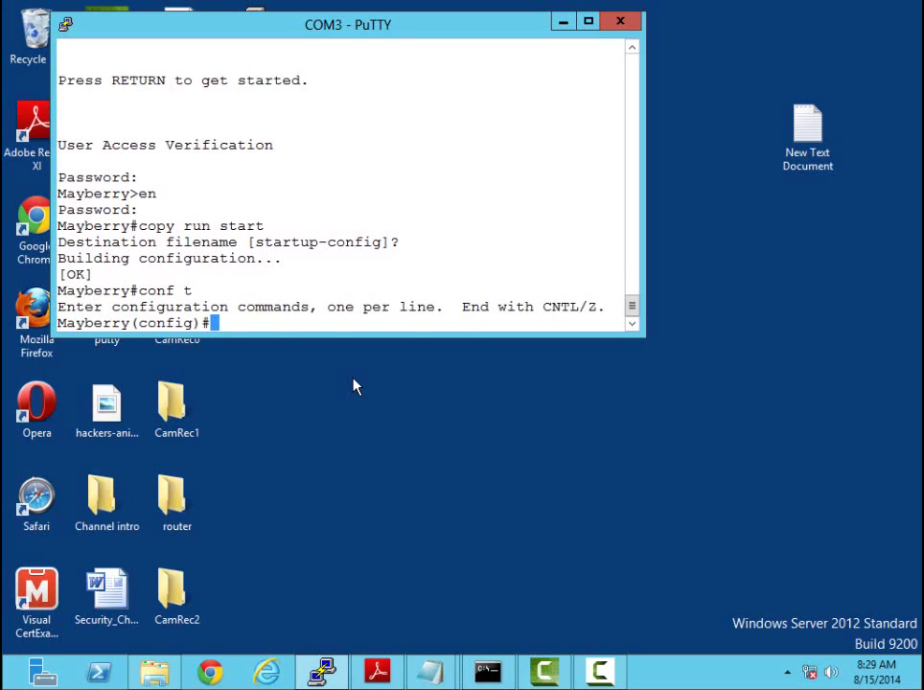
text(banner )
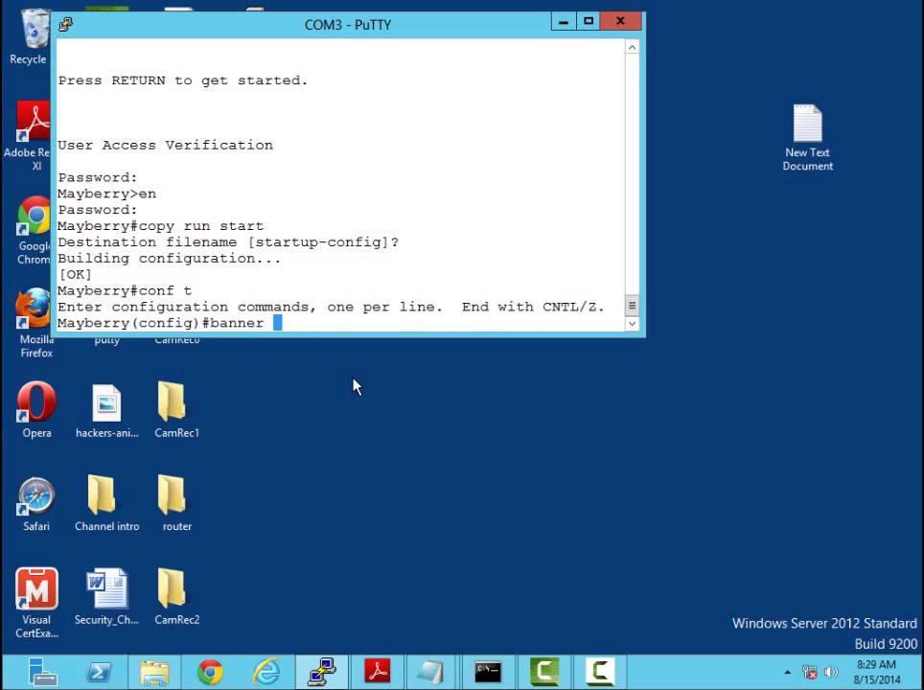
text(?)
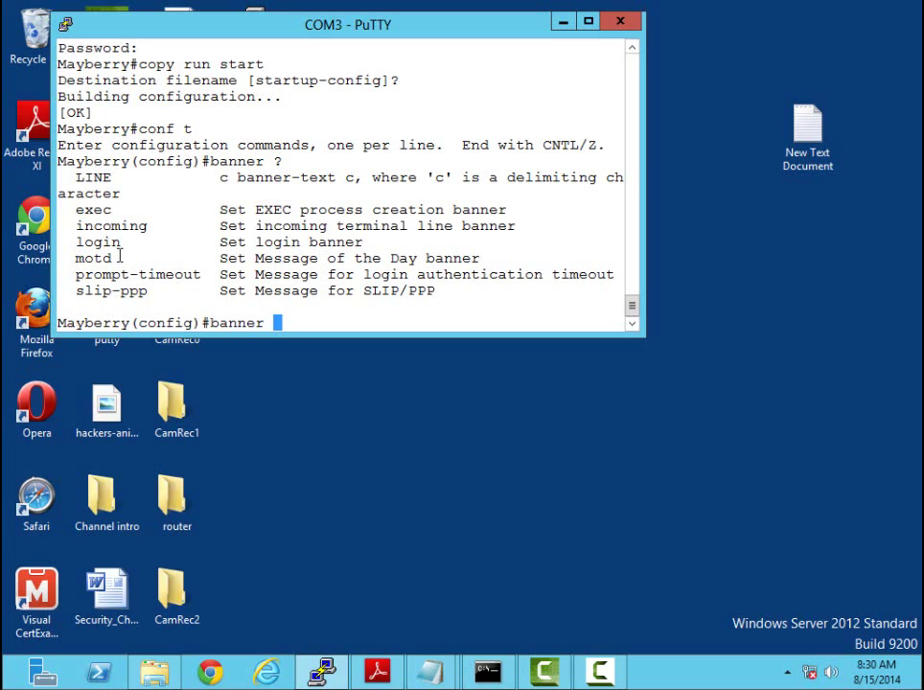
Check banner motd syntax, then start banner motd with $ as the delimiter instead of c
text(motd)
text(?)
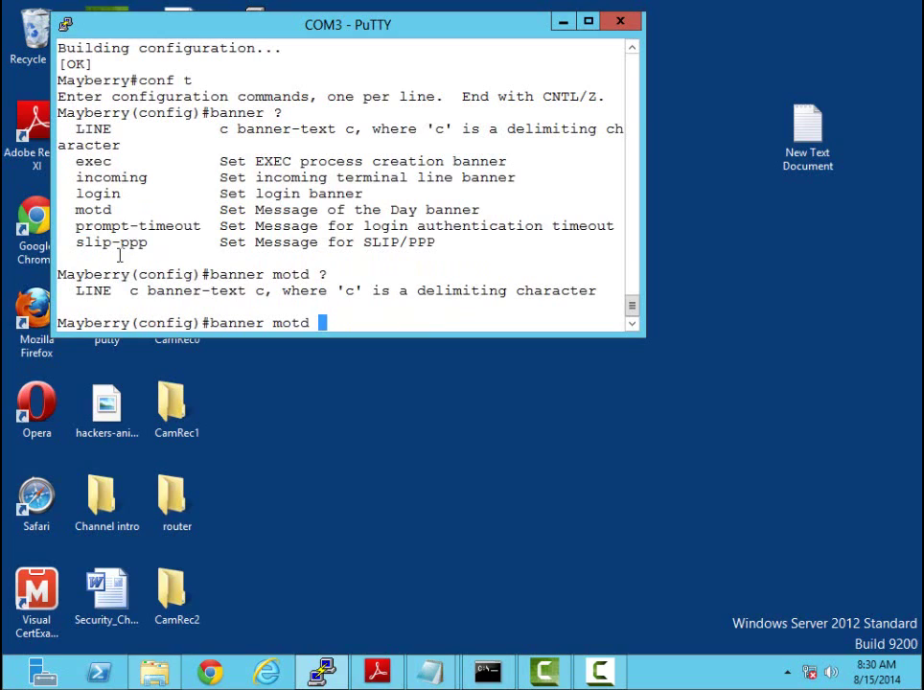
text(c)
key(BackSpace)
key(BackSpace)
text($)
Open the New Text Document containing the warning text in Notepad
click(830, 136)
double_click(829, 136)
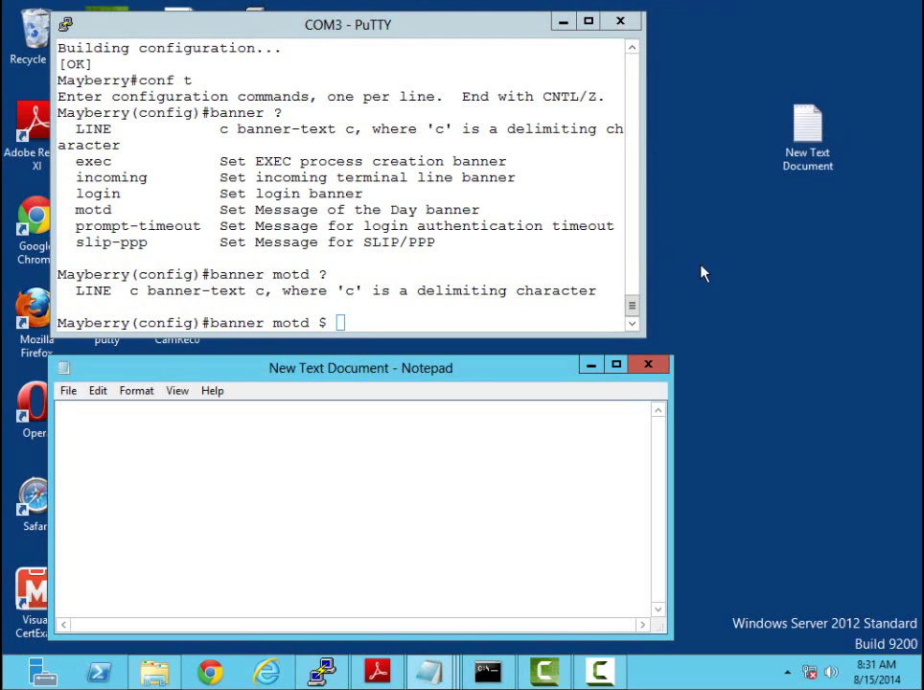
click(592, 367)
mouse_move(428, 671)
click(505, 556)
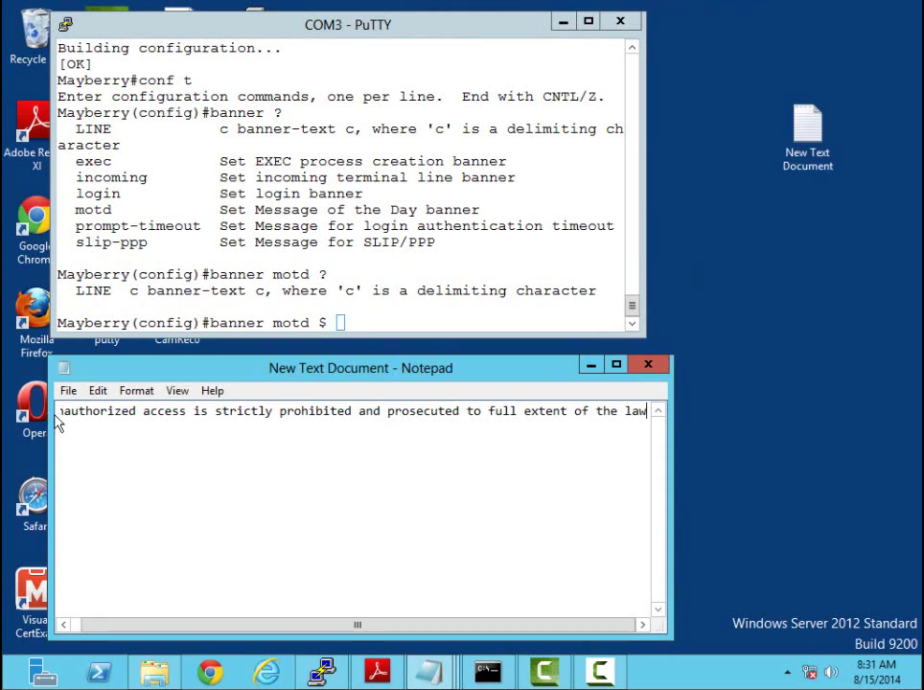
Copy the unauthorized-access warning line and paste it into PuTTY after banner motd $
drag(643, 412, 8, 448)
right_click(114, 417)
click(154, 469)
click(251, 241)
right_click(340, 322)
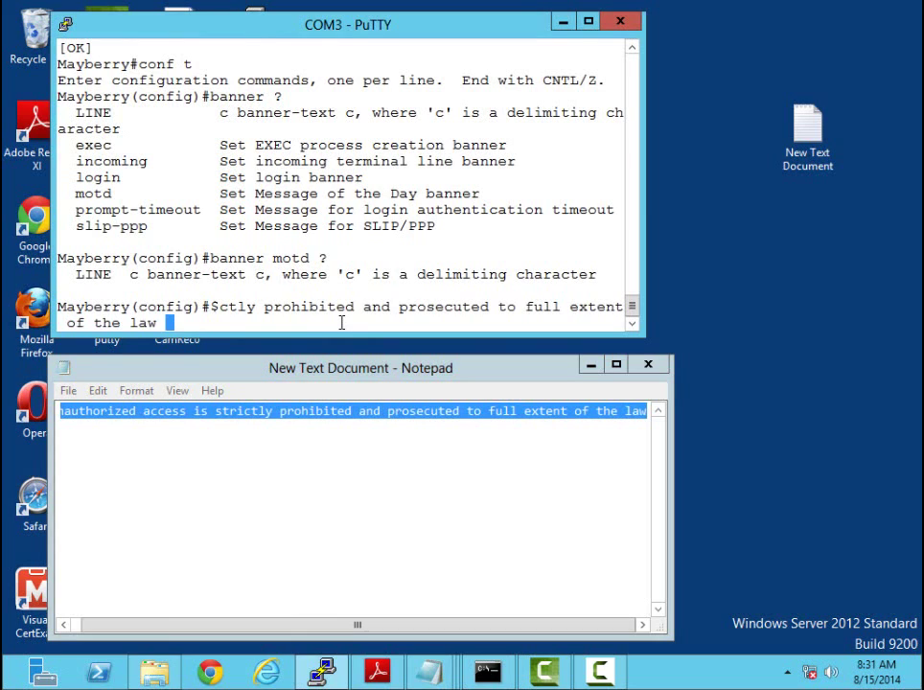
Close the warning with the $ delimiter and submit the banner motd command
text($)
click(591, 364)
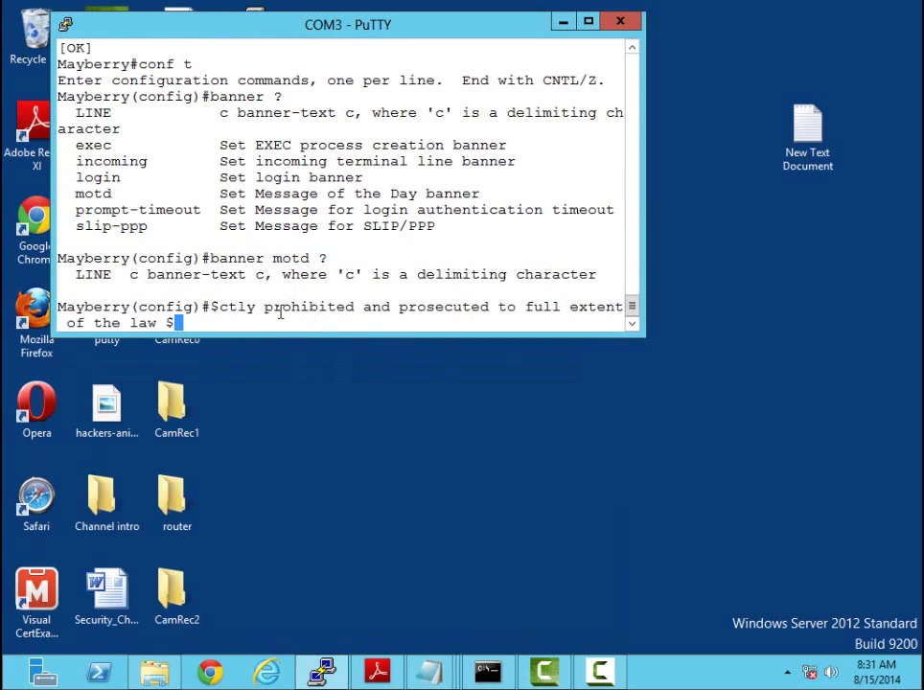
key(Left)
key(Left)
key(Left)
key(Left)
key(Left)
key(Left)
key(Left)
key(Left)
key(Left)
key(Left)
key(Left)
key(Left)
key(Left)
key(Left)
key(Left)
key(Left)
key(Left)
key(Left)
key(Left)
key(Left)
key(Left)
key(Left)
key(Left)
key(Left)
key(Left)
key(Left)
key(Left)
key(Left)
key(Left)
key(Left)
key(Left)
key(Left)
key(Left)
key(Left)
key(Left)
key(Left)
key(Left)
key(Left)
key(Left)
key(Left)
key(Left)
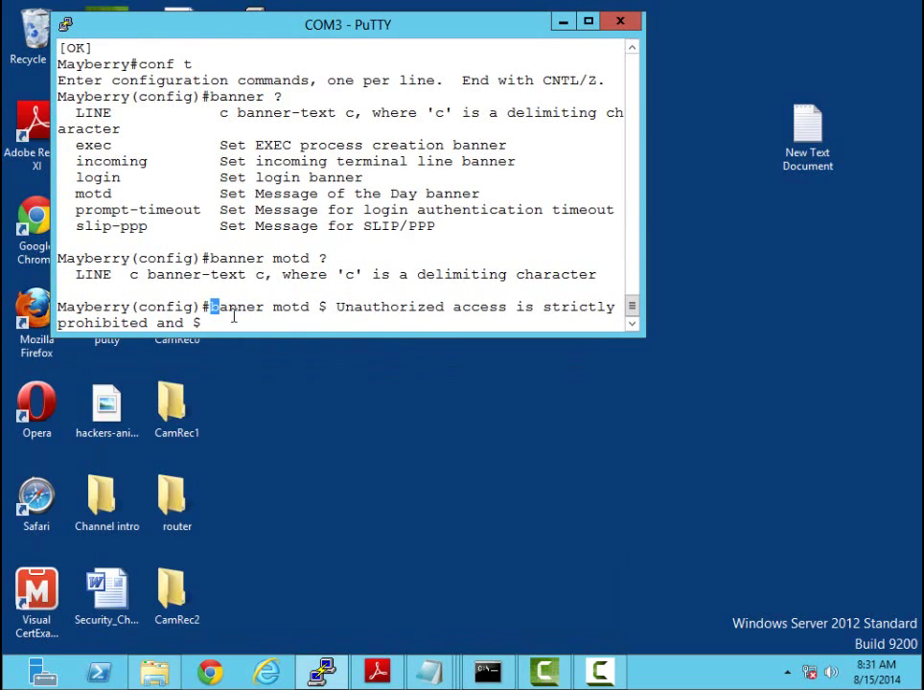
key(Return)
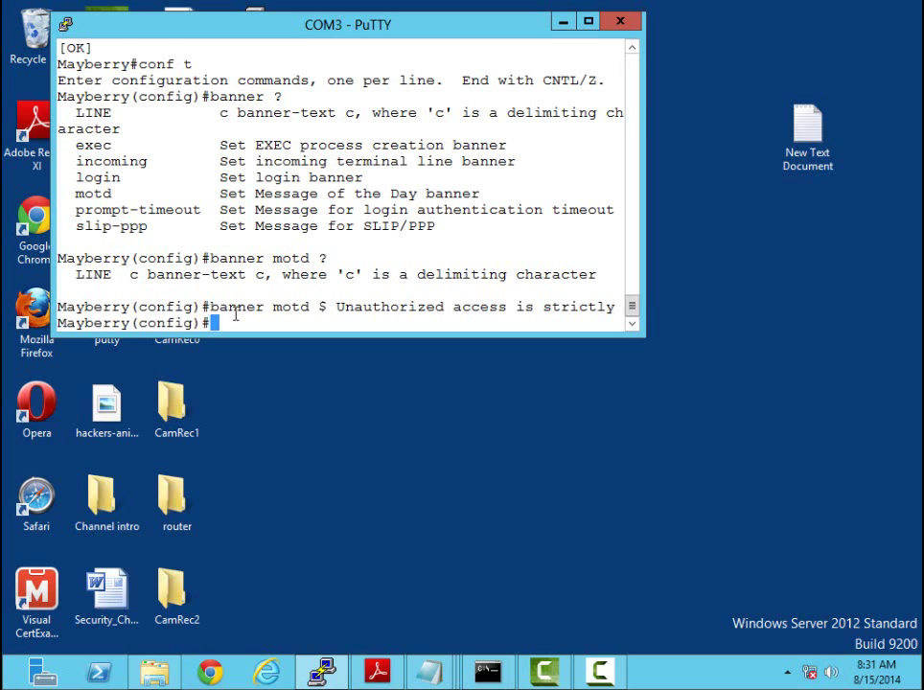
Page through the running config with 'do sh run' to the banner motd and console lines, then quit
text(do sh run)
key(Return)
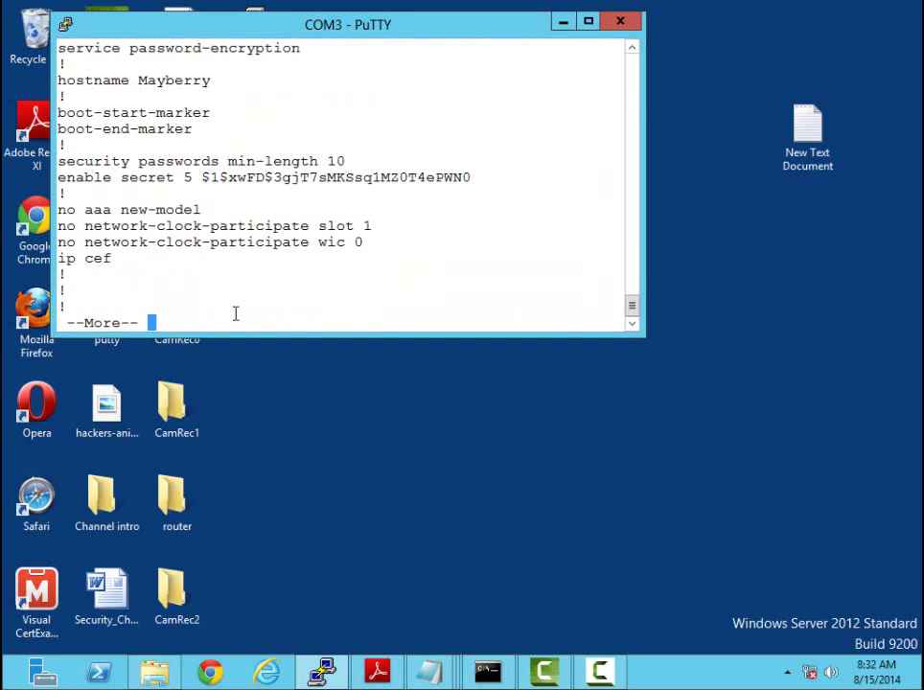
key(space)
key(space)
key(space)
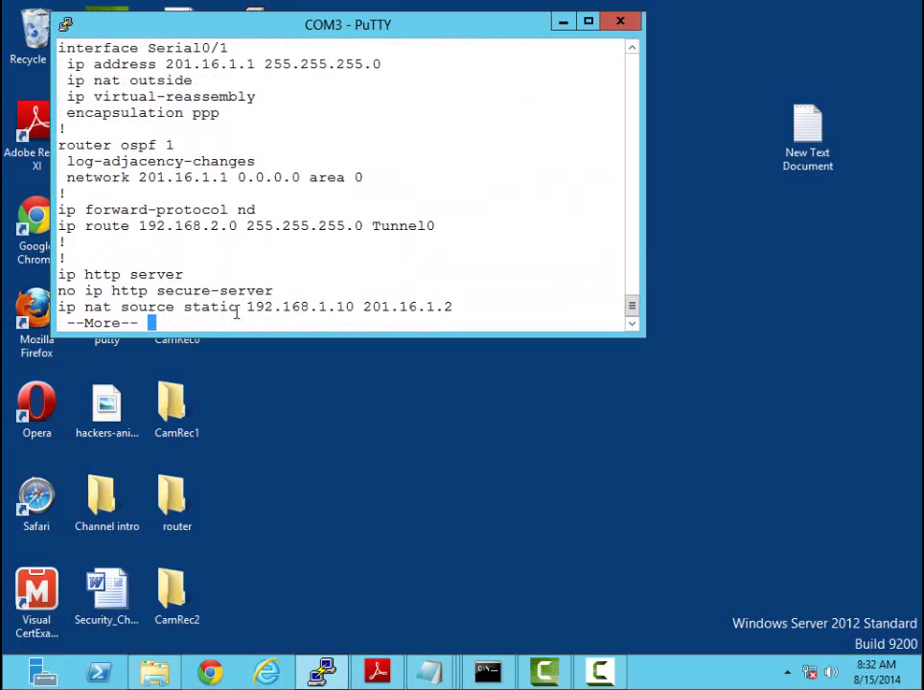
key(space)
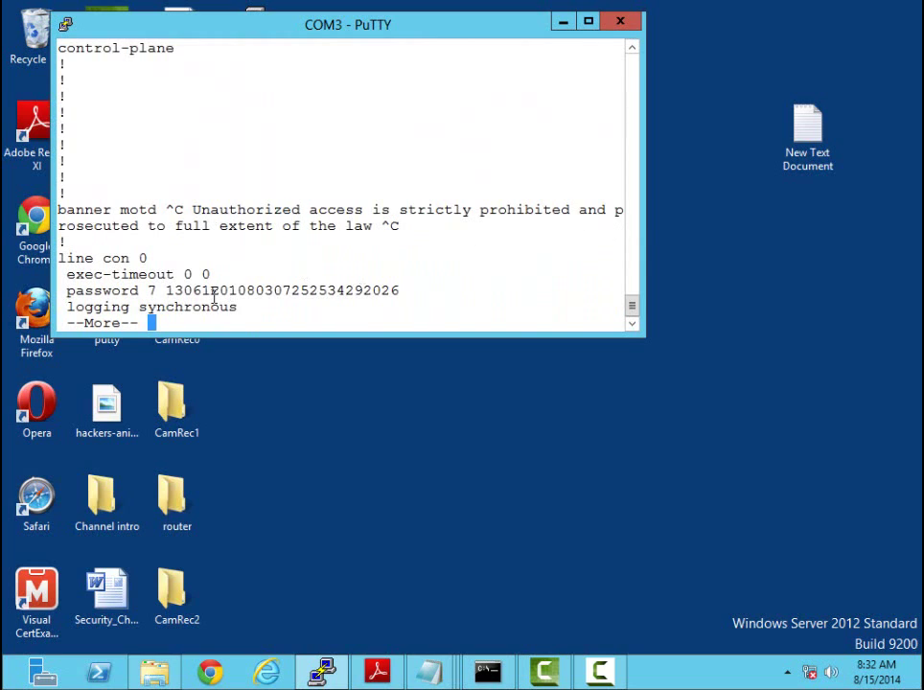
key(q)
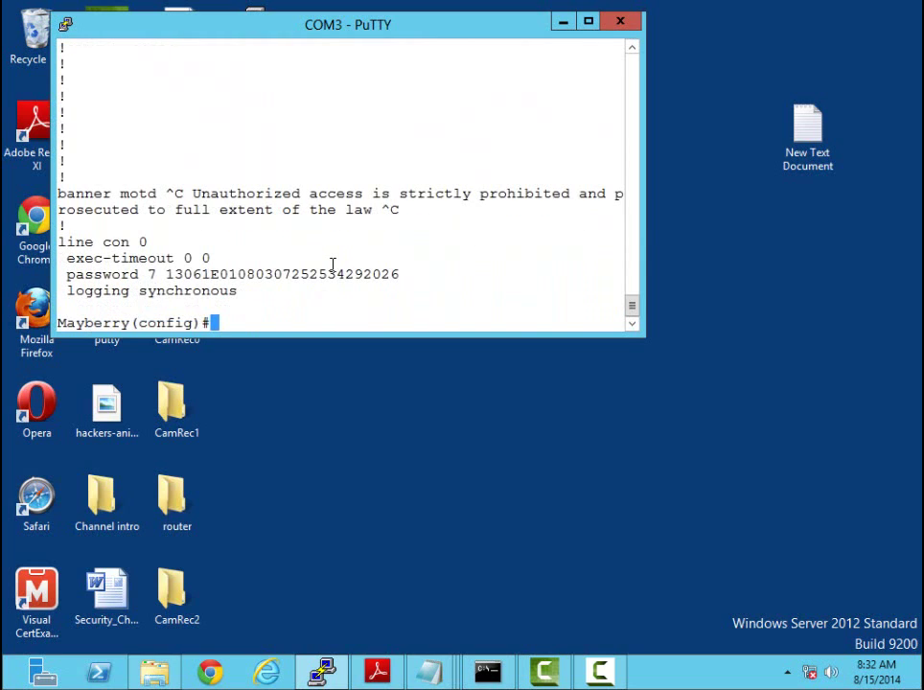
Leave configuration mode, log out, and start a new console session showing the warning banner
key(ctrl+z)
text(exit)
key(Return)
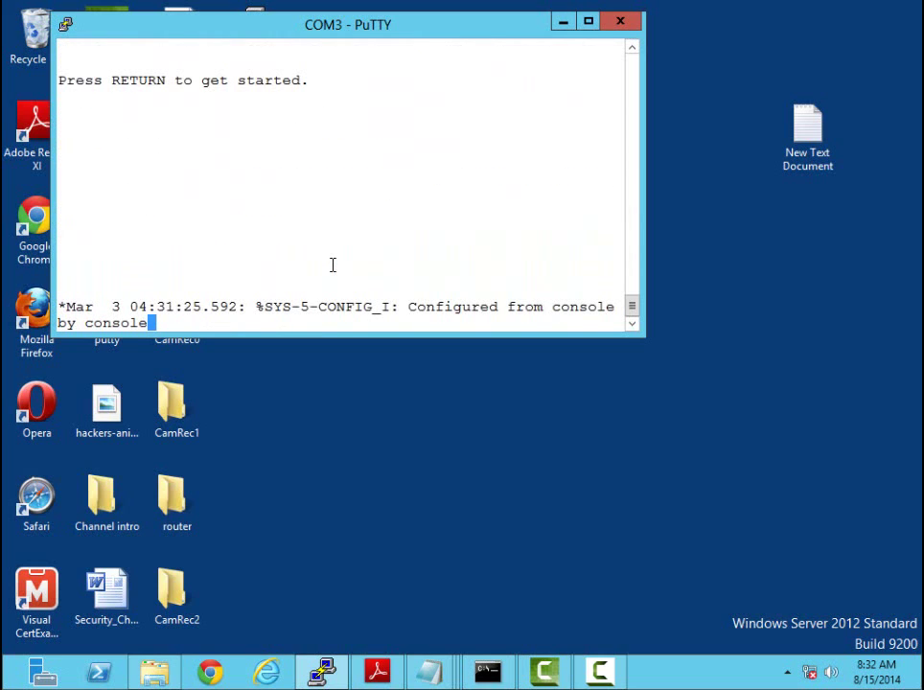
key(Return)
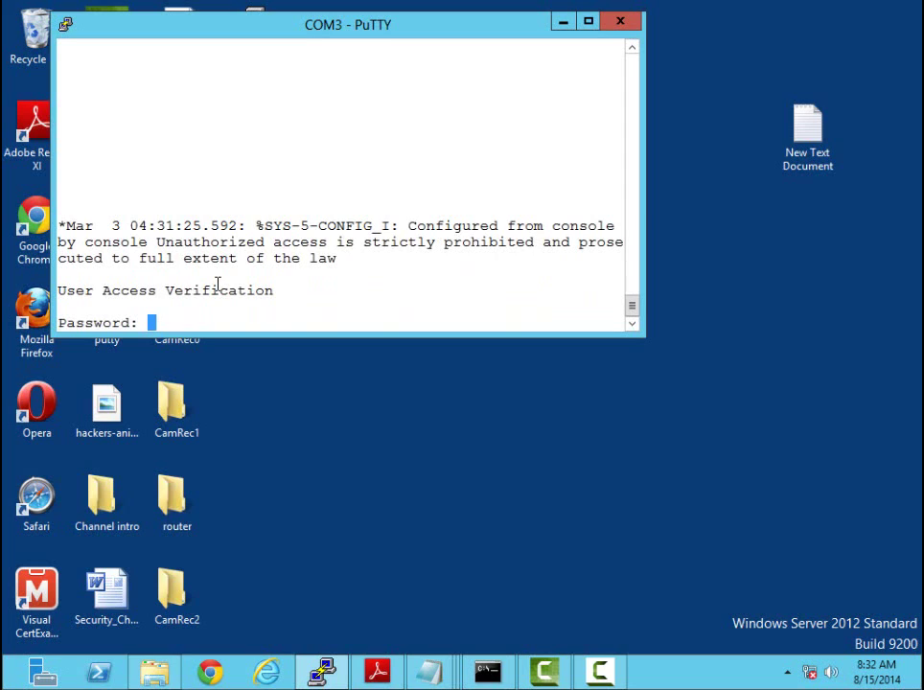
Log in with the console password and enter privileged mode with 'en'
key(Return)
key(Return)
text(en)
key(Return)
key(Return)
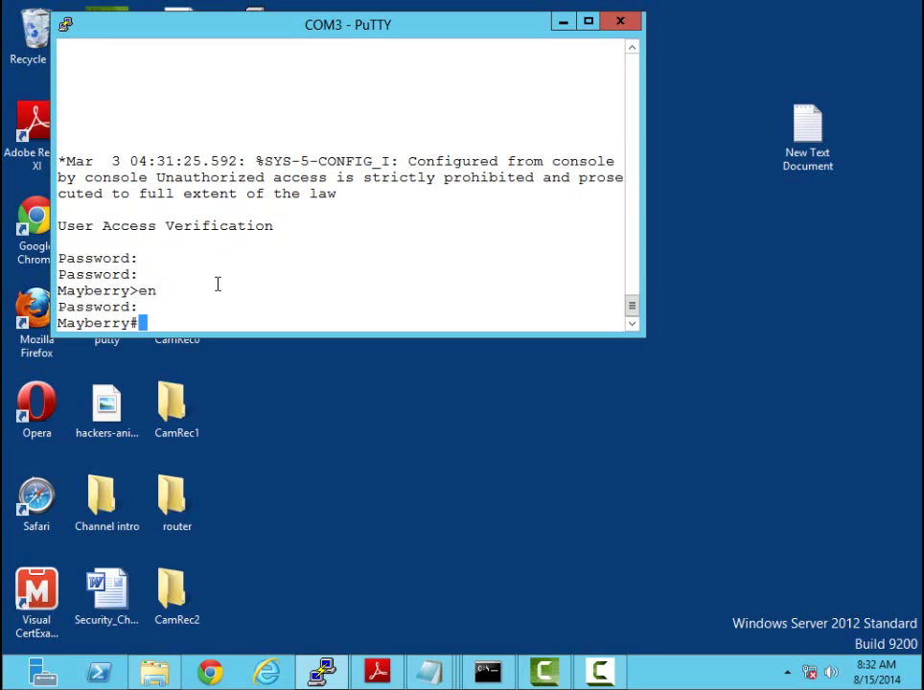